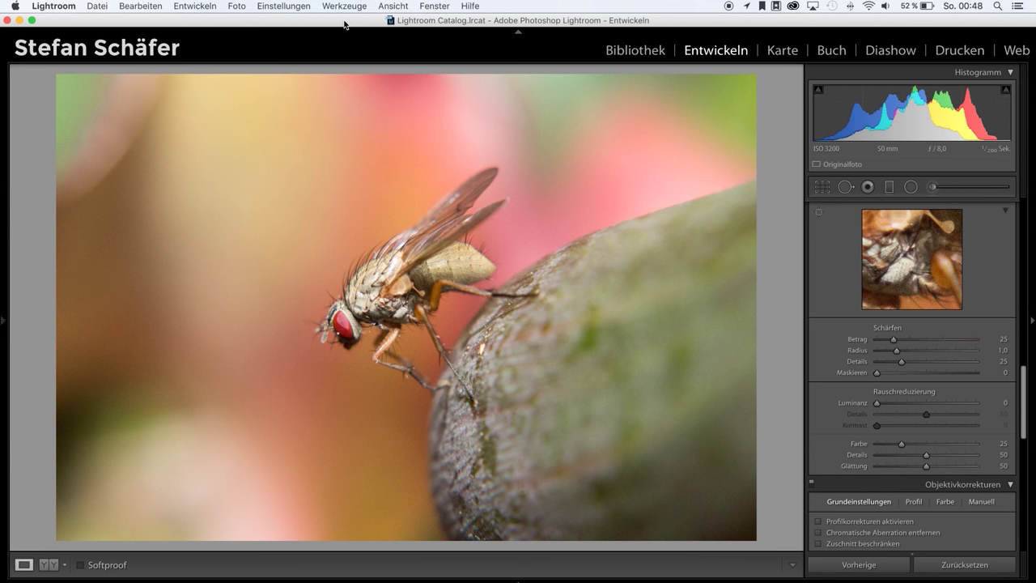
Show the info overlay: IMG_0637.CR2, 1/200 s, f/8.0, ISO 3200, 50 mm lens
key("i")
key("i")
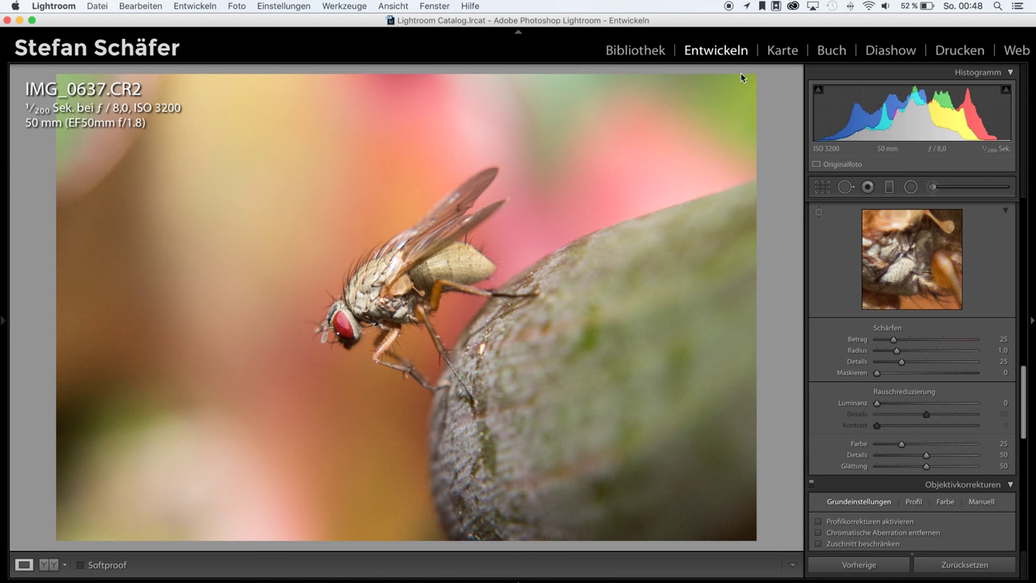
Brighten shadows to +33, raise contrast to +19 and darken blacks to −23 with clipping preview
scroll(920, 332, "up", 5)
scroll(919, 329, "up", 5)
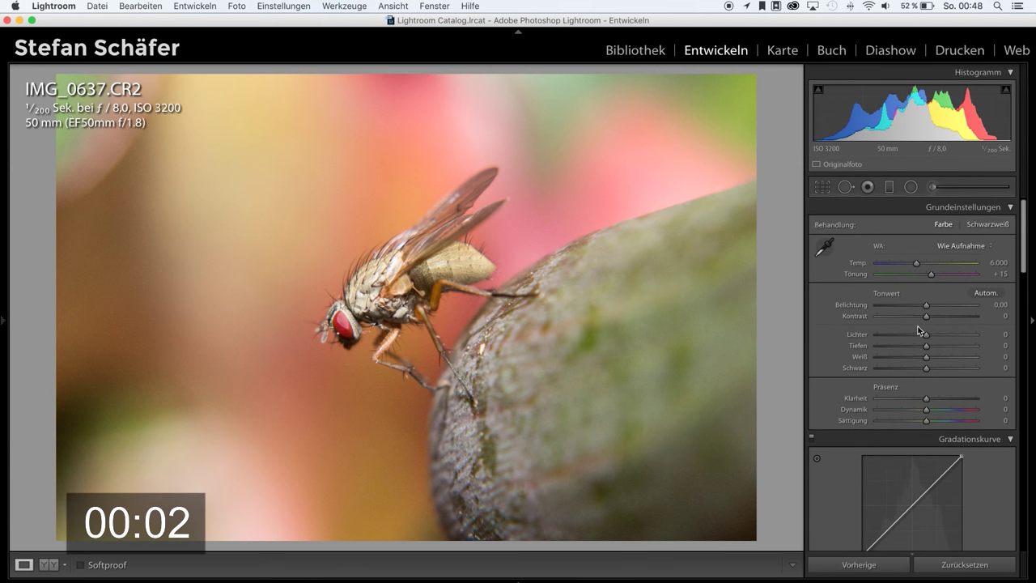
left_click_drag(927, 345, 948, 338)
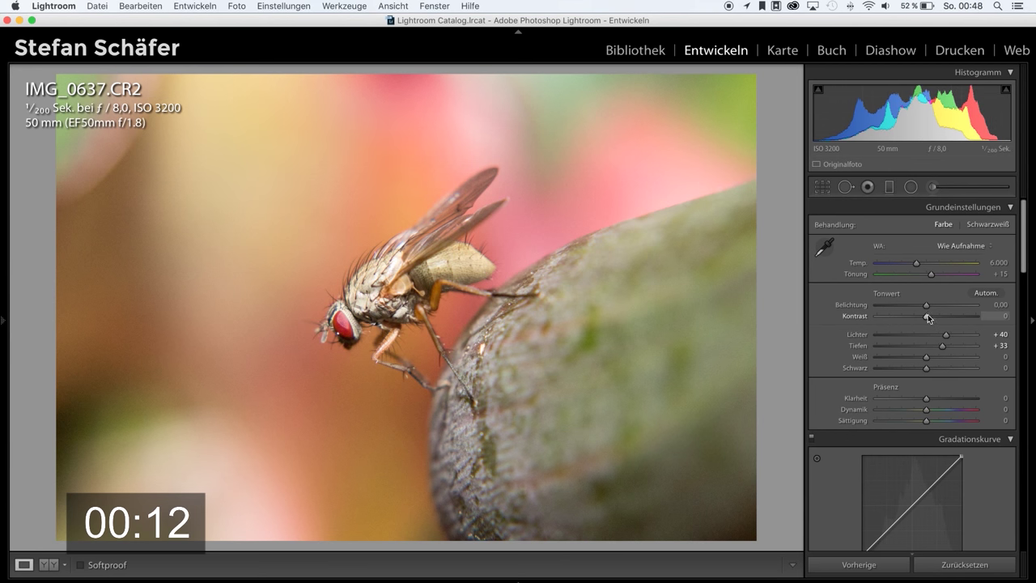
left_click_drag(928, 315, 936, 315)
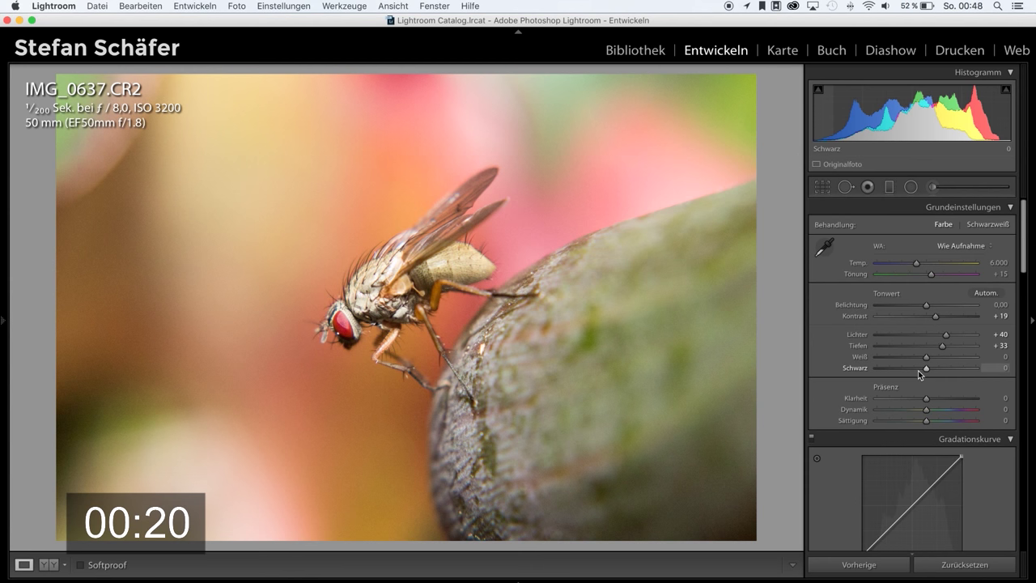
left_click(926, 368, "alt")
left_click_drag(924, 368, 915, 368)
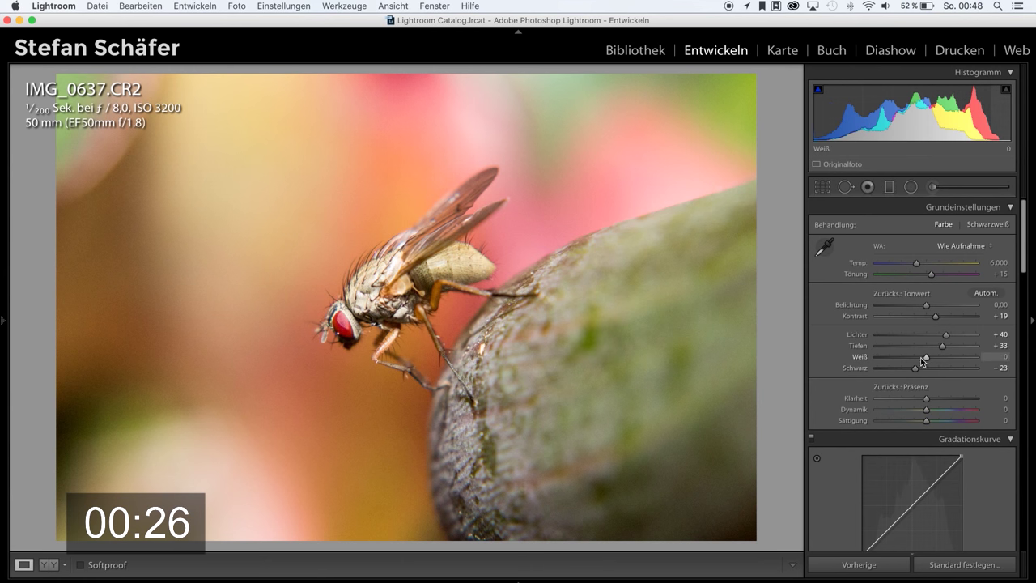
Set whites to +21 while checking clipping, saturation to −10 and clarity to +14
left_click_drag(926, 358, 935, 358)
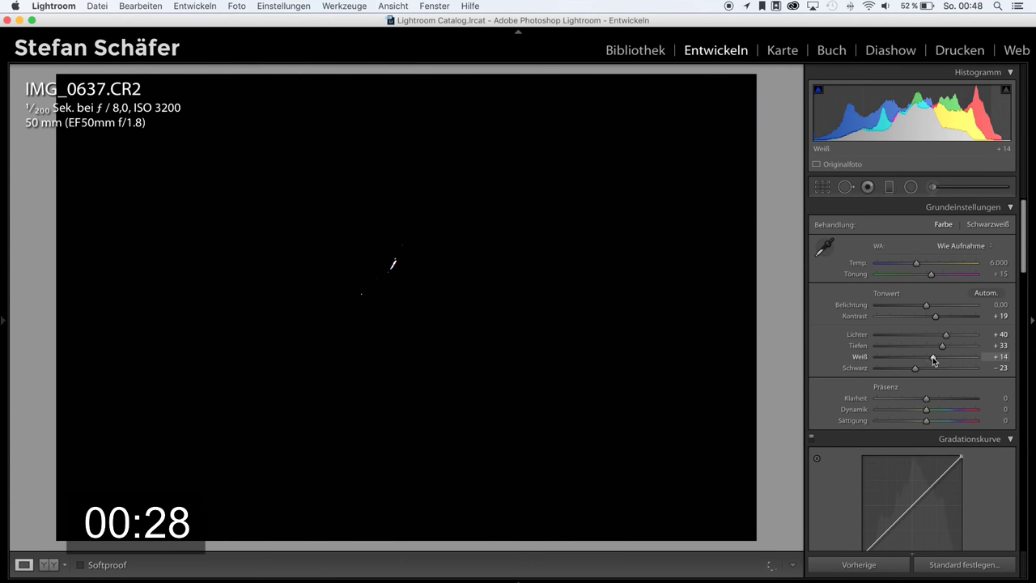
left_click_drag(935, 360, 932, 358)
left_click(933, 359, "alt")
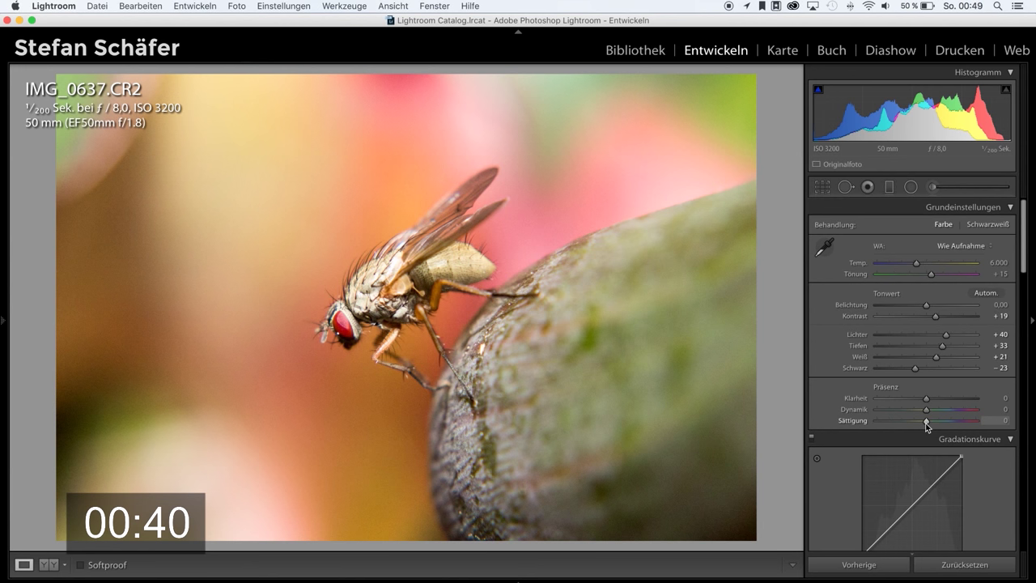
left_click_drag(928, 423, 923, 422)
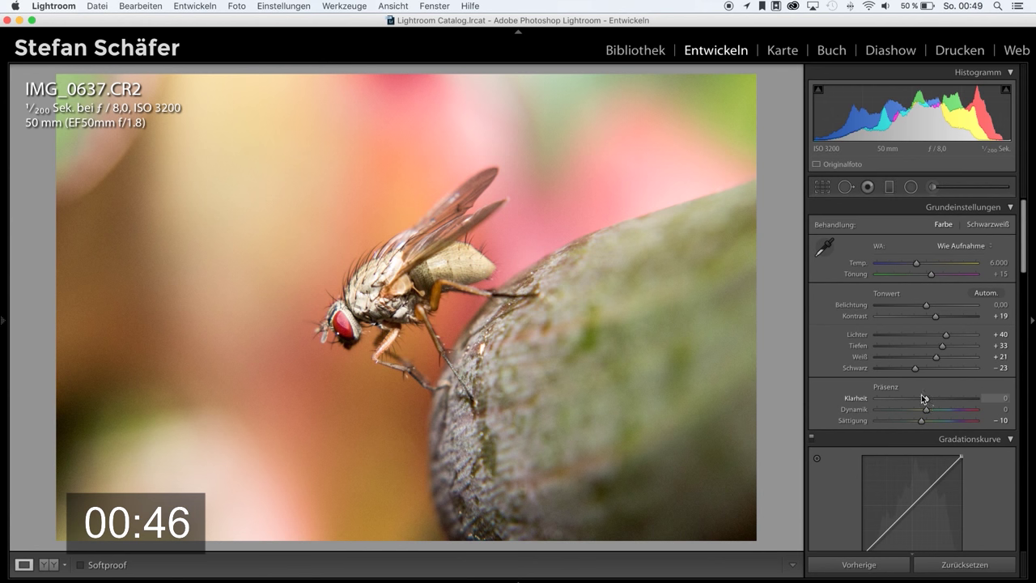
left_click_drag(928, 399, 933, 399)
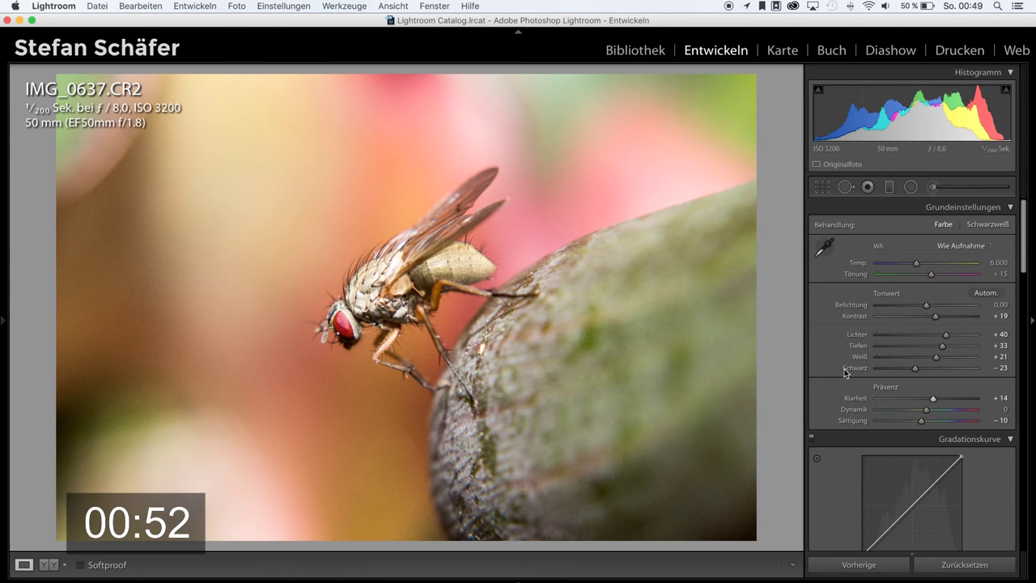
Set sharpening Amount 80 and Masking 73, and enable lens profile and chromatic aberration corrections
scroll(941, 344, "down", 2)
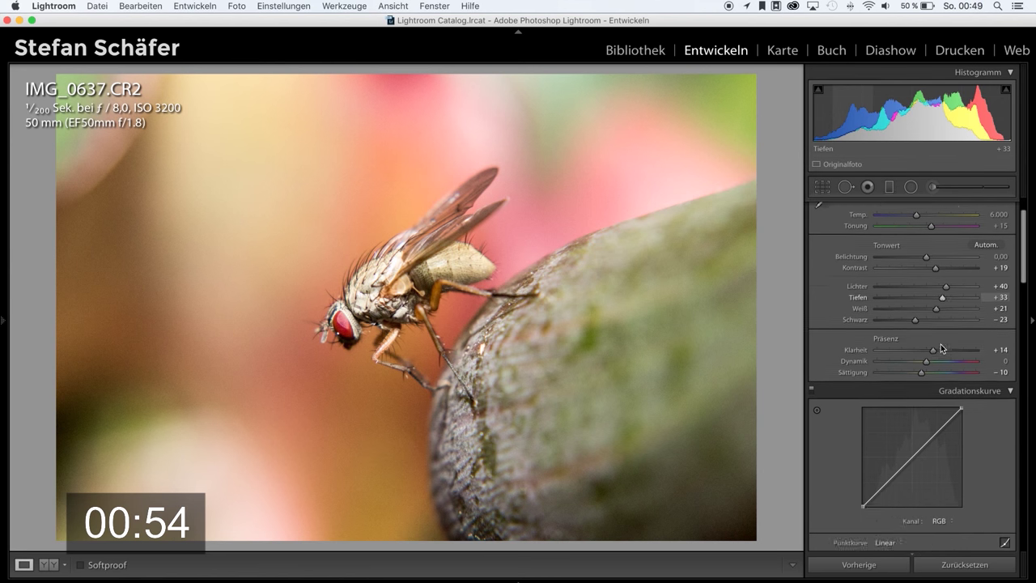
scroll(940, 356, "down", 3)
scroll(938, 361, "down", 1)
scroll(937, 362, "down", 2)
scroll(935, 363, "down", 2)
scroll(935, 364, "down", 2)
scroll(935, 366, "down", 3)
scroll(935, 363, "down", 3)
scroll(933, 362, "down", 1)
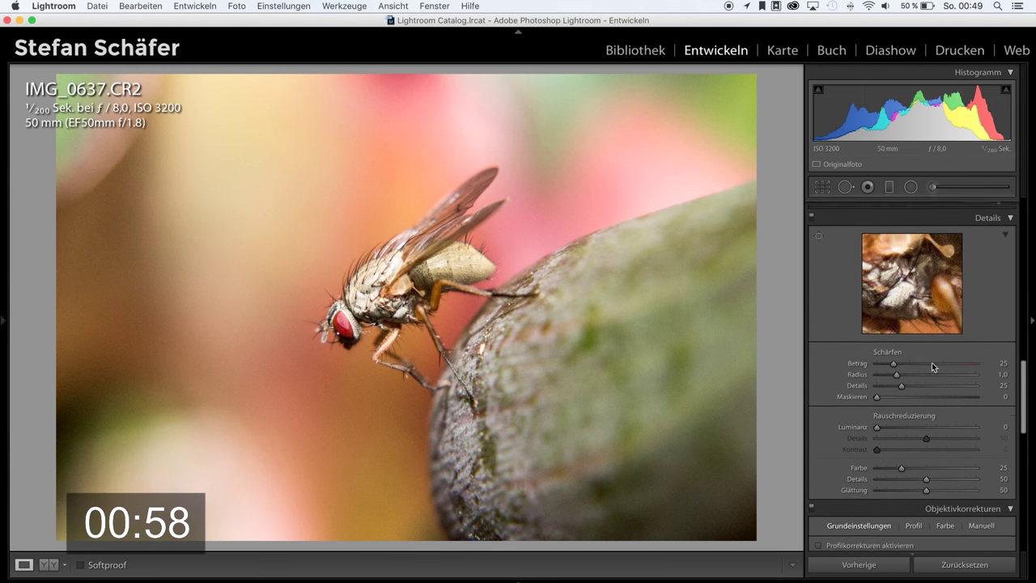
left_click_drag(893, 361, 932, 362)
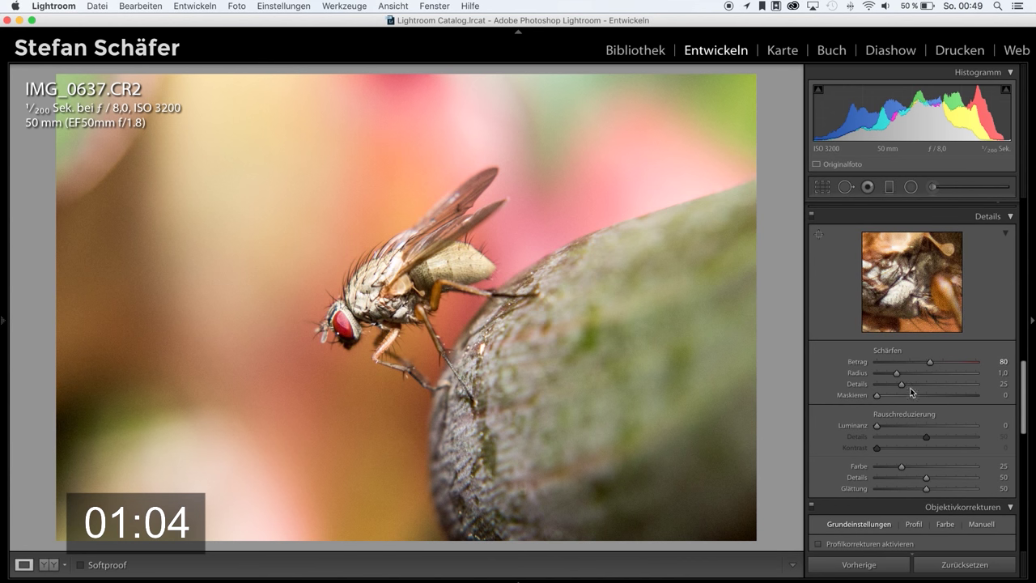
left_click_drag(878, 398, 949, 396)
scroll(917, 466, "down", 3)
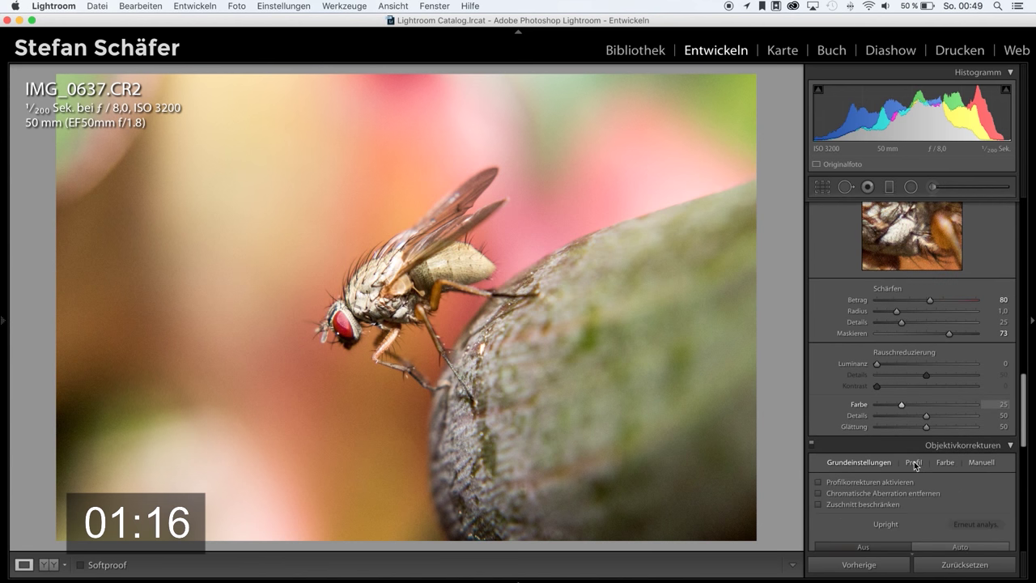
left_click(854, 469)
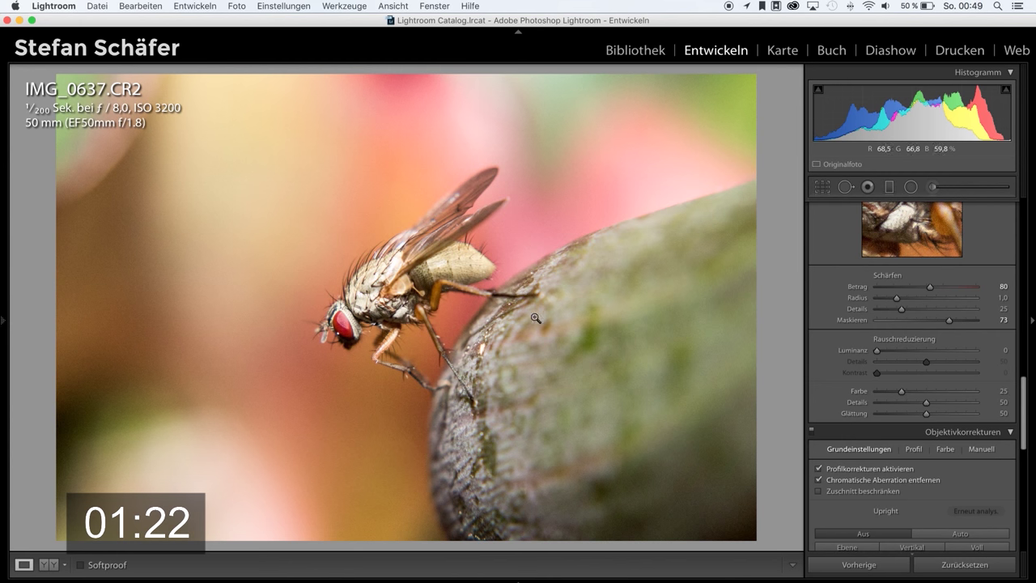
Zoom to 1:1 on the fly's wings and set luminance noise reduction to 25
left_click(506, 269)
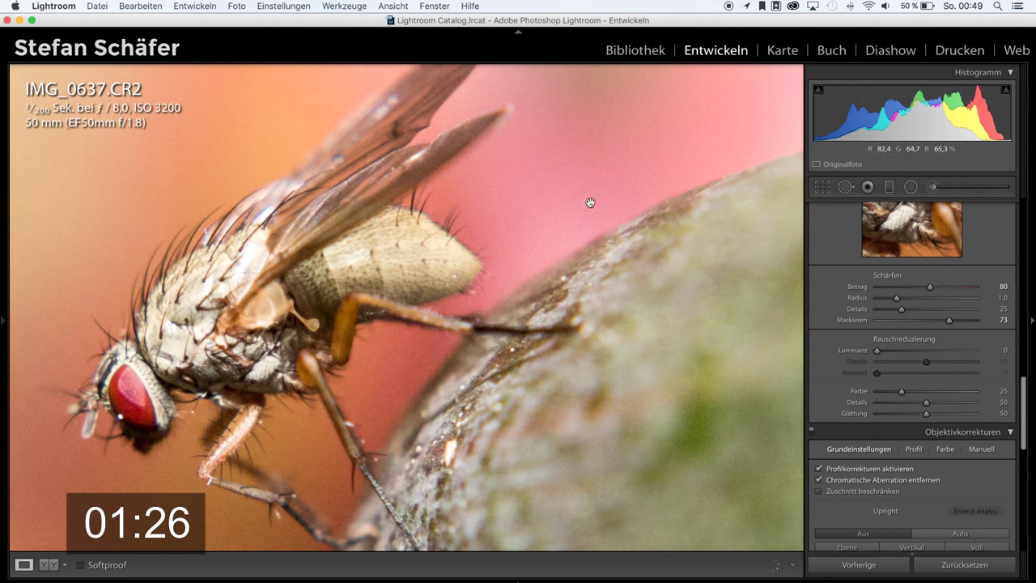
left_click_drag(592, 169, 577, 386)
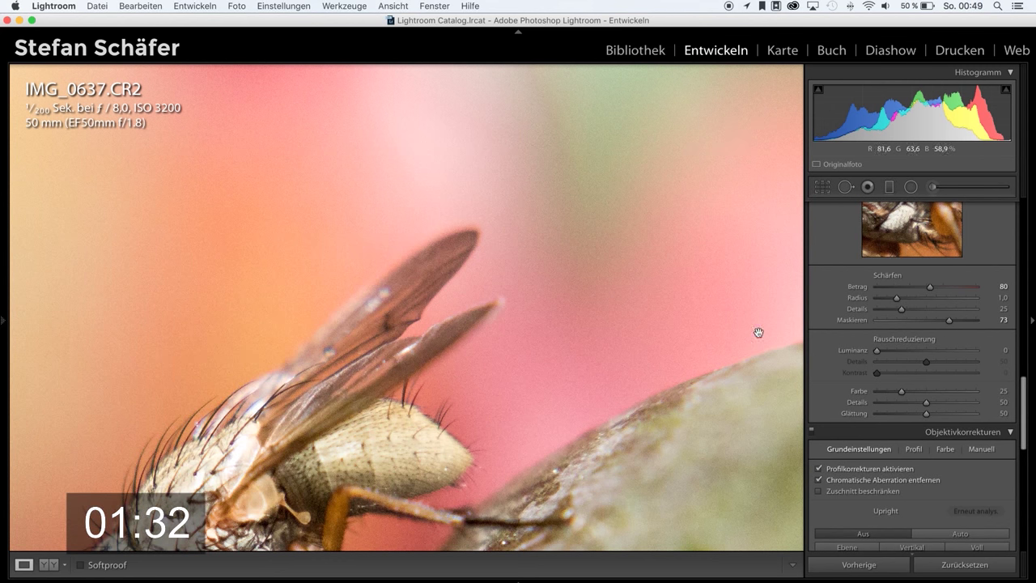
left_click_drag(887, 354, 904, 353)
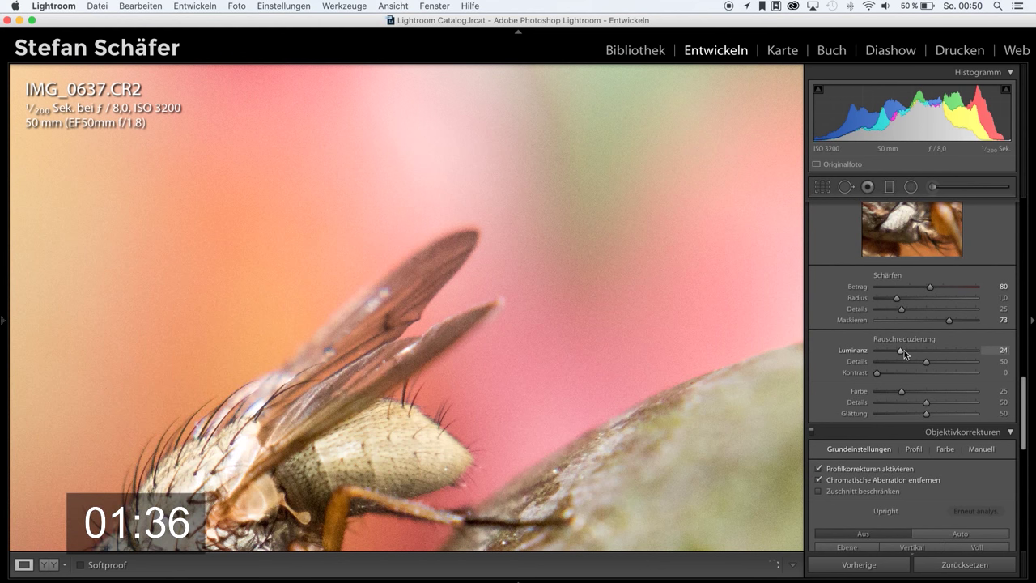
left_click_drag(906, 354, 907, 353)
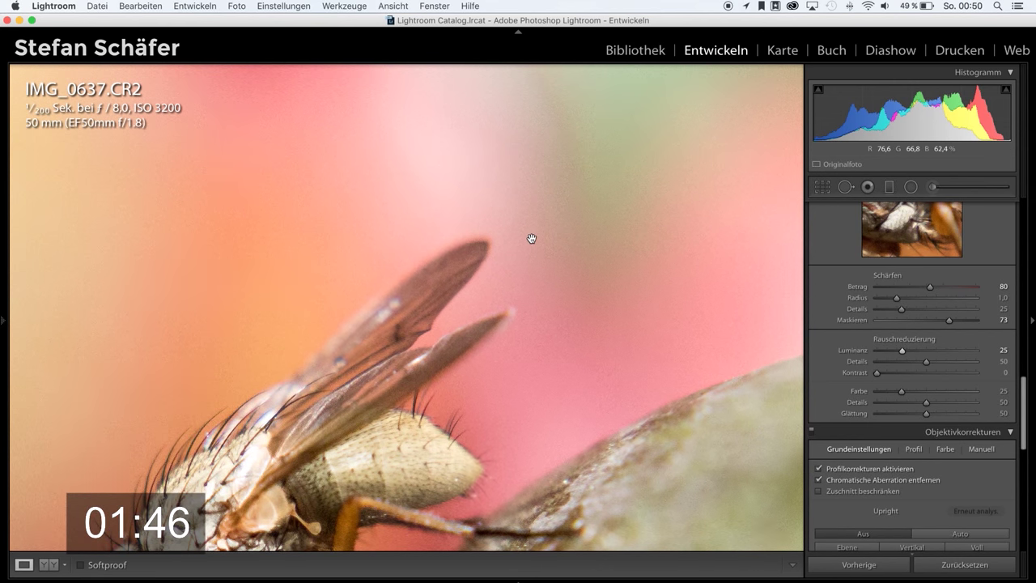
Zoom back out to the whole photo and set the post-crop vignette amount to −13
left_click(534, 240)
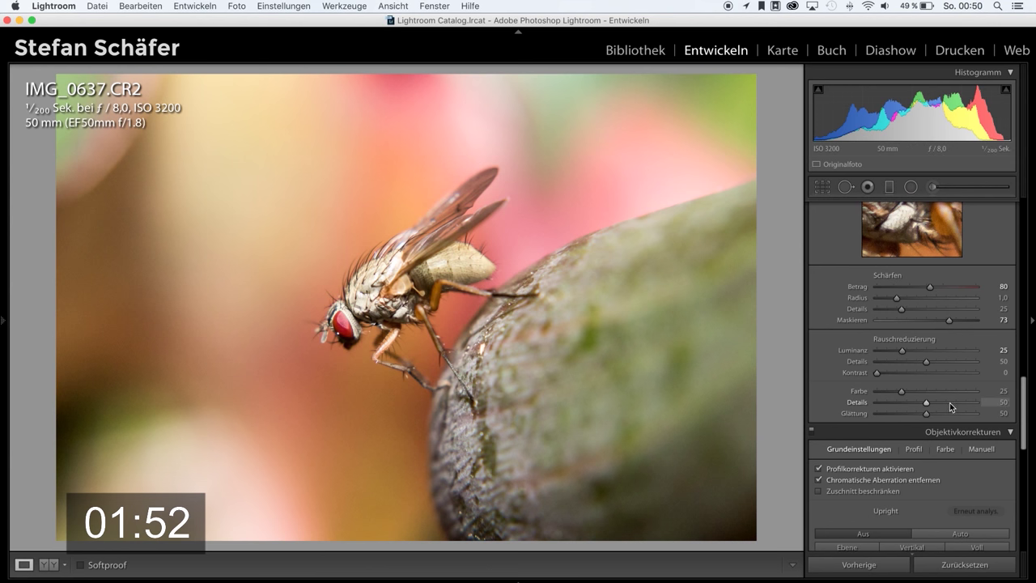
scroll(948, 405, "down", 8)
left_click_drag(926, 388, 919, 389)
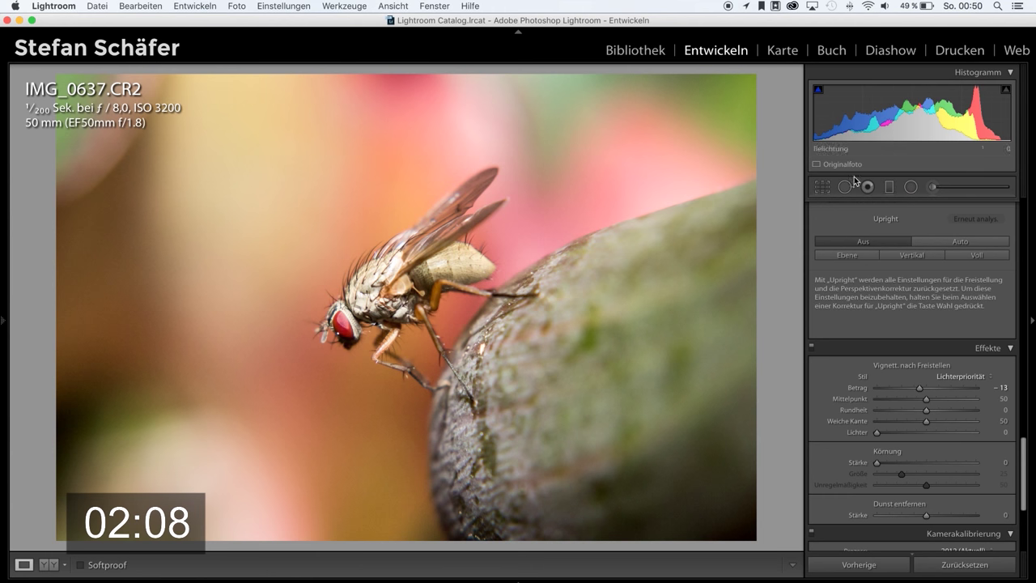
Pull the crop corners inward at the original aspect ratio and apply the tighter crop
key("r")
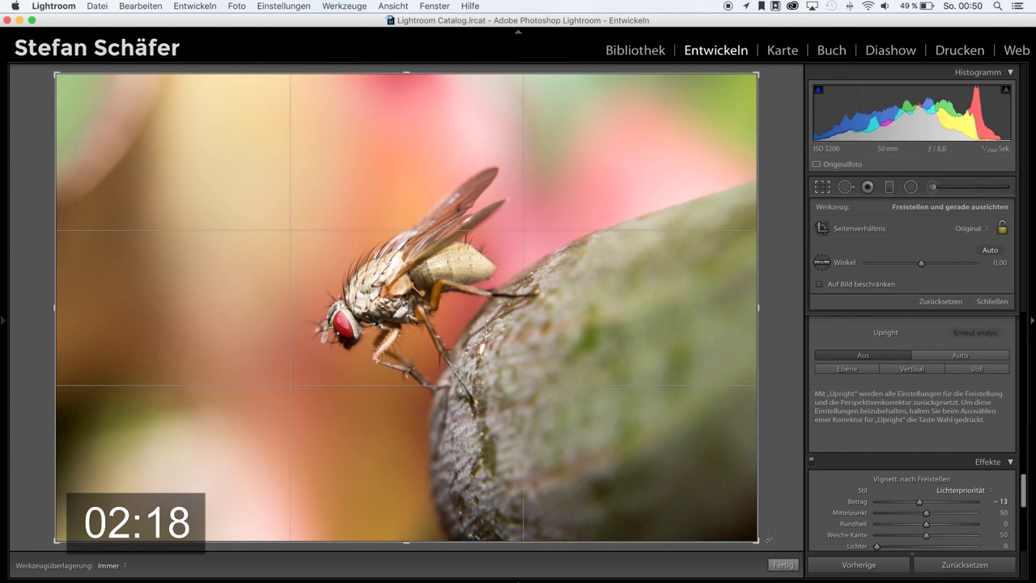
left_click_drag(758, 541, 717, 513)
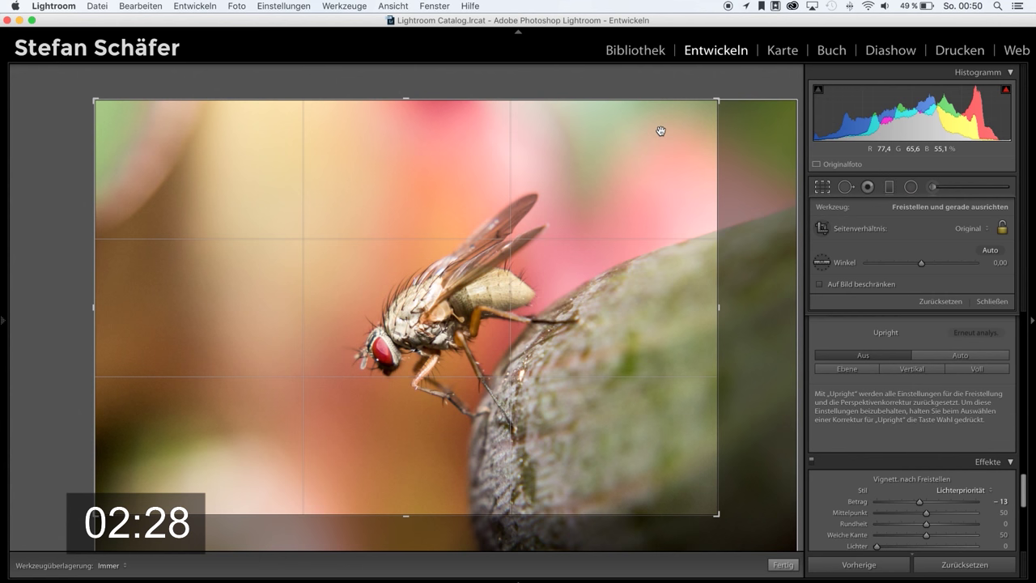
key("shift")
left_click_drag(718, 99, 696, 107)
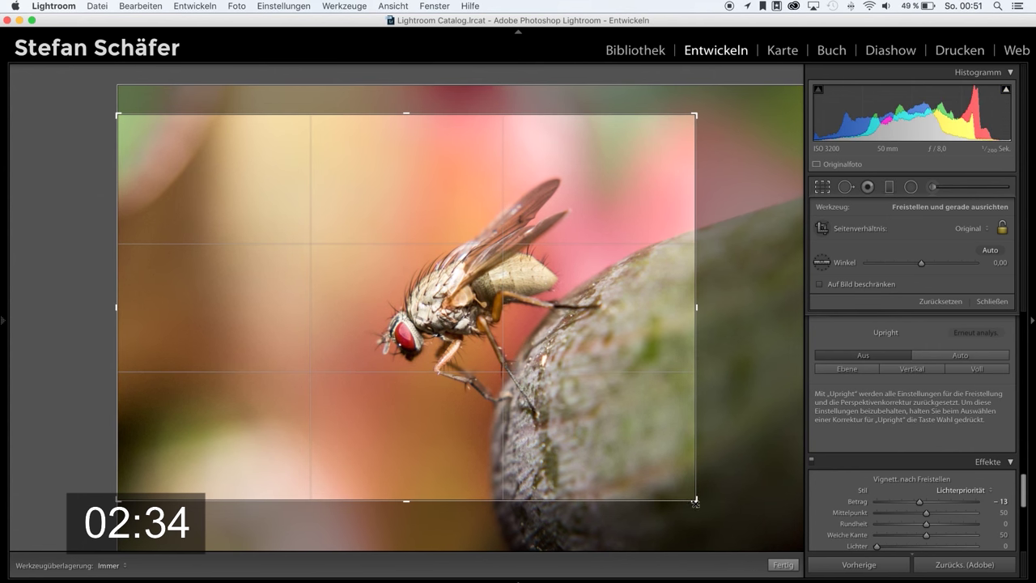
left_click_drag(694, 501, 681, 491)
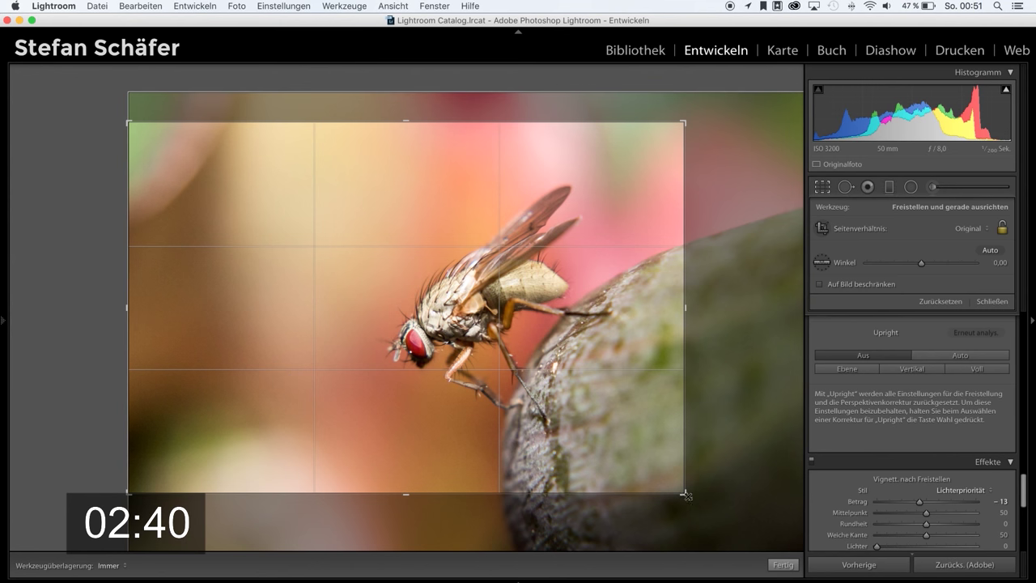
left_click_drag(684, 493, 678, 489)
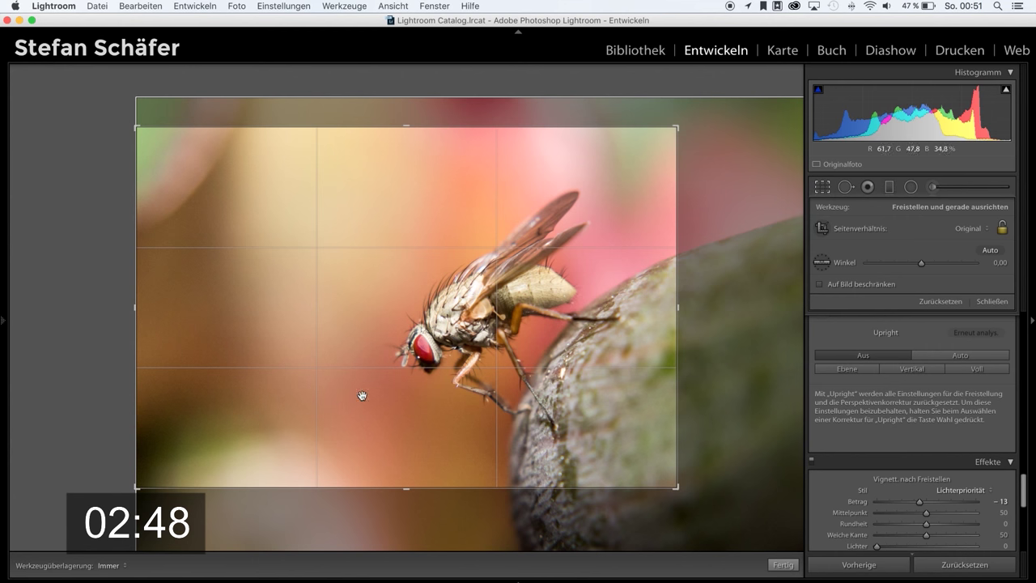
key("Return")
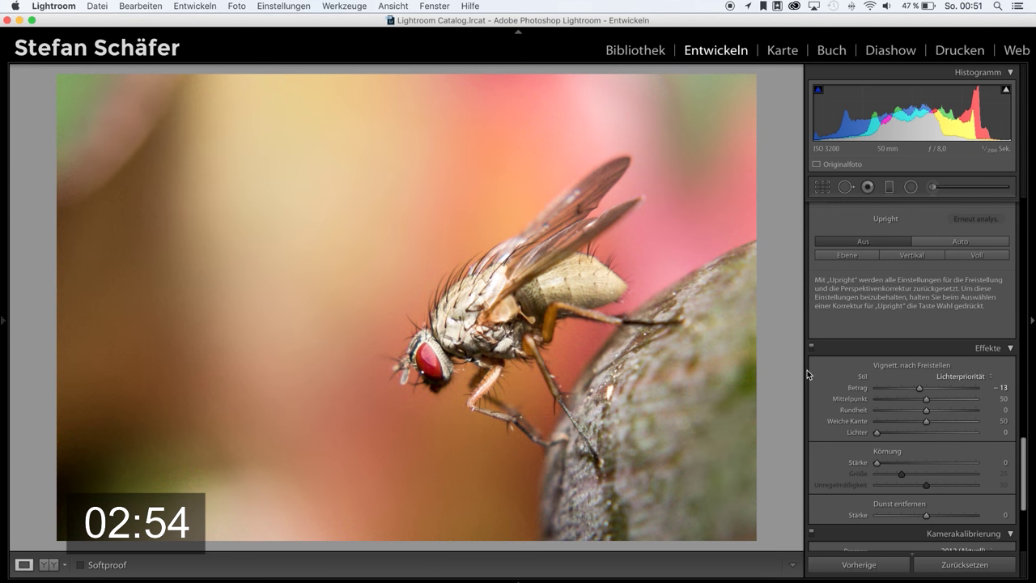
Remove a little haze and set the camera profile to Camera Landscape
scroll(906, 388, "down", 1)
scroll(931, 429, "down", 3)
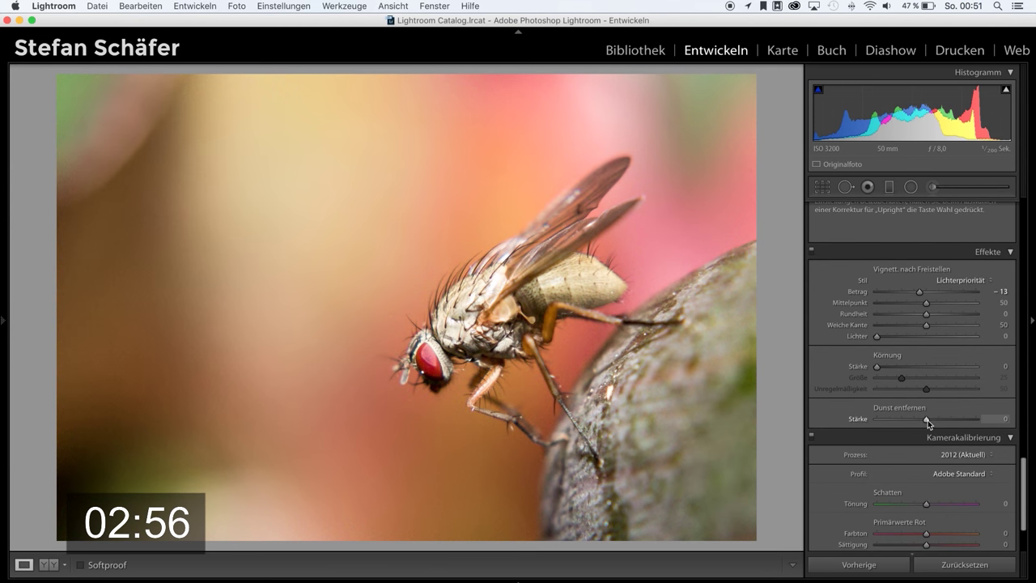
left_click_drag(931, 420, 932, 423)
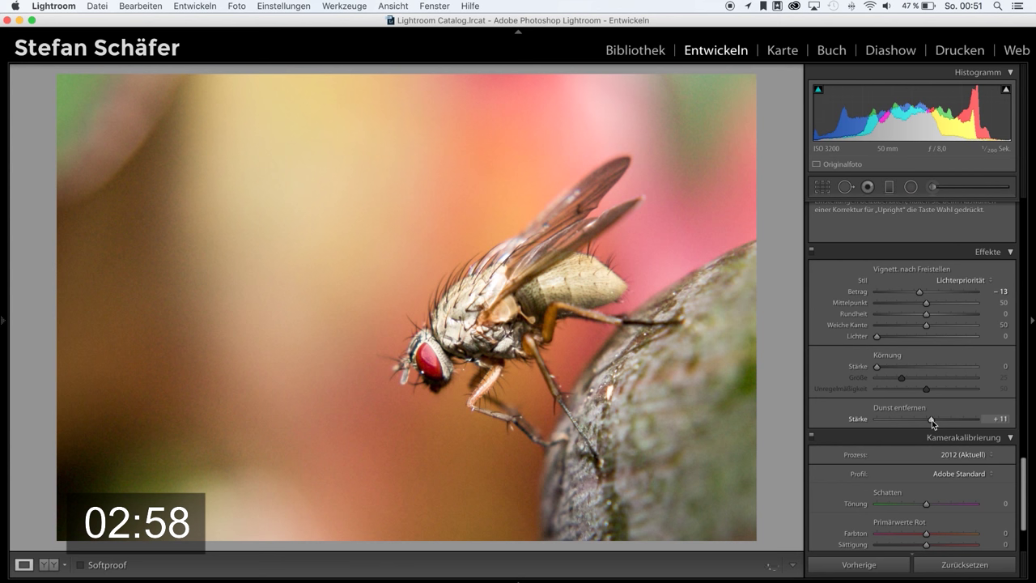
scroll(893, 417, "down", 3)
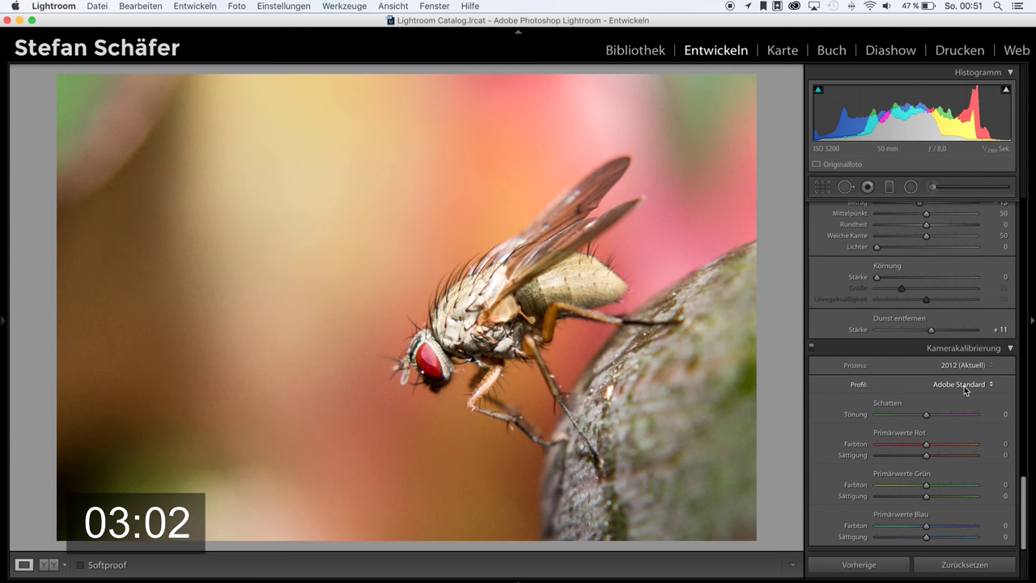
left_click(965, 390)
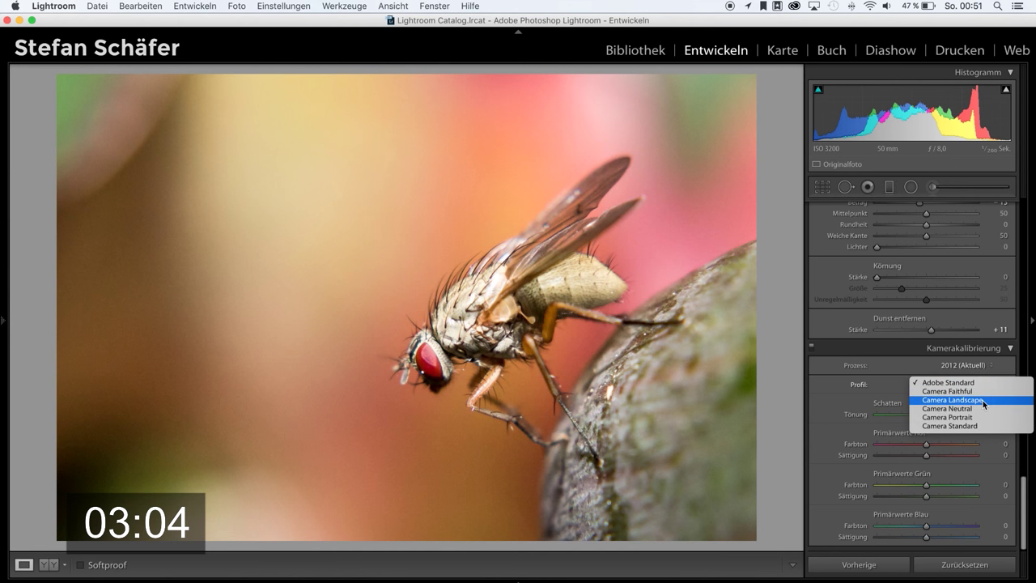
key("Escape")
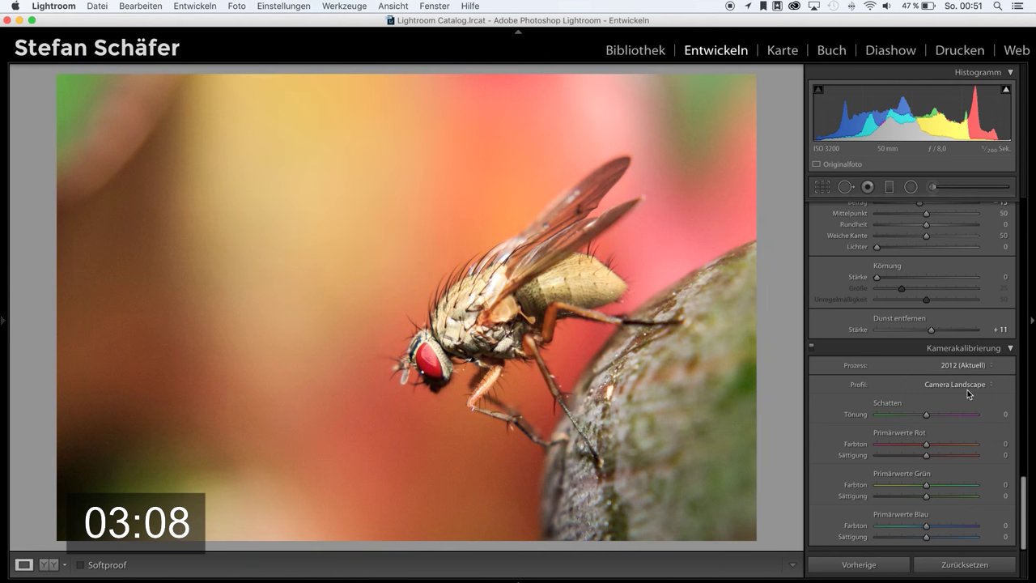
Set HSL Red saturation to −9 and Red hue to +36
scroll(968, 394, "up", 5)
scroll(968, 389, "up", 5)
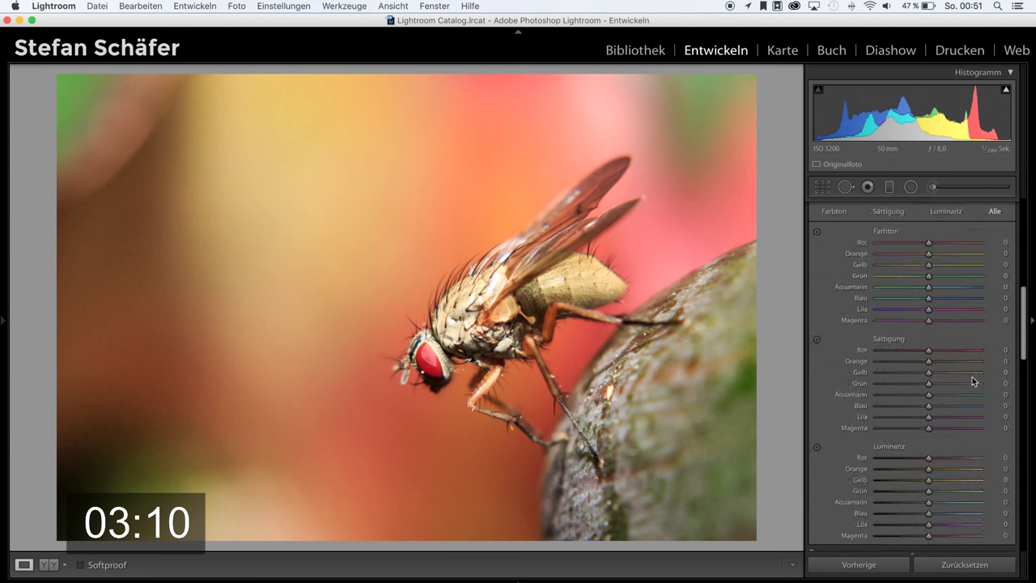
scroll(969, 384, "up", 5)
scroll(968, 385, "down", 5)
scroll(966, 381, "down", 5)
scroll(966, 381, "down", 2)
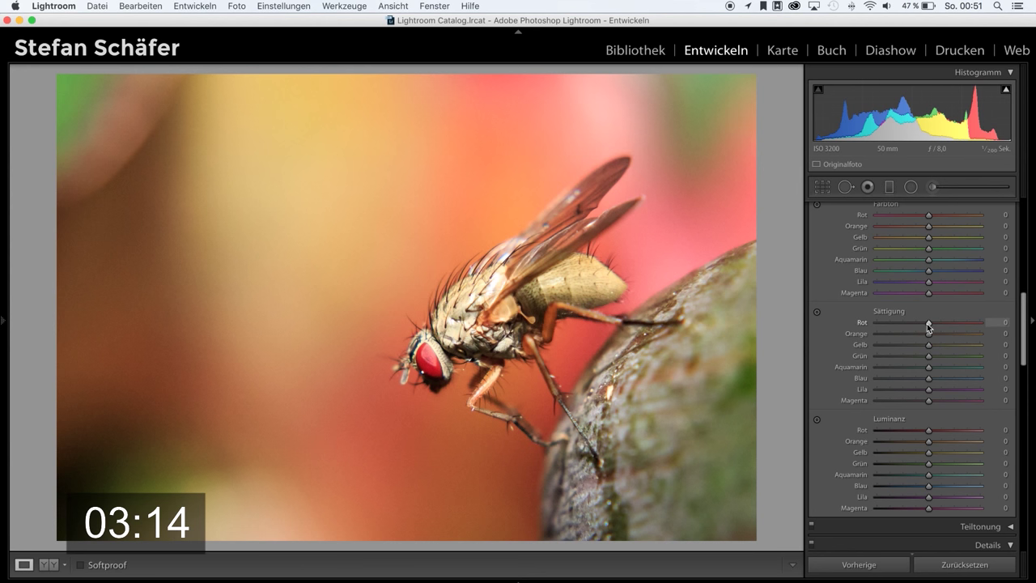
left_click_drag(929, 328, 926, 328)
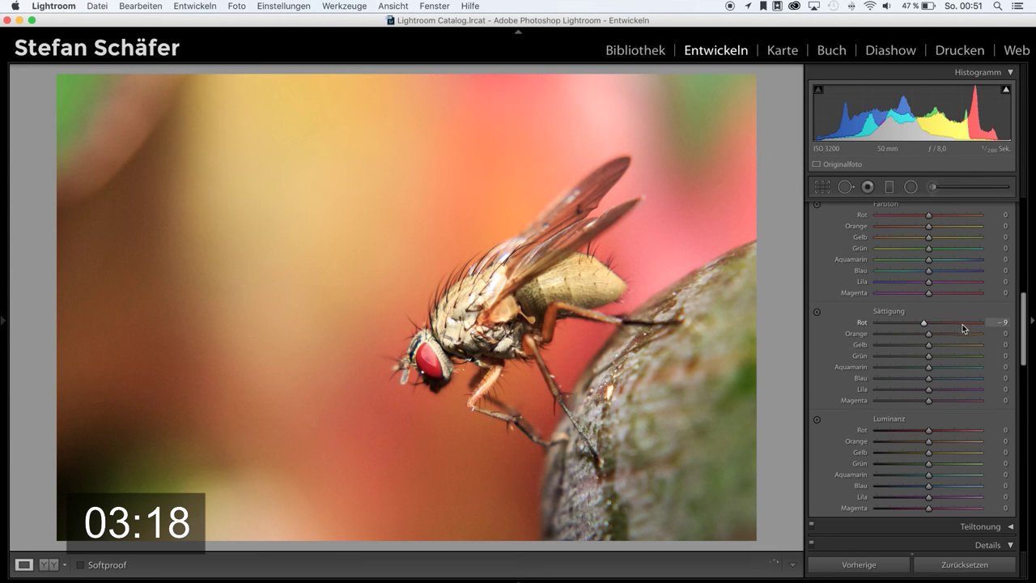
scroll(957, 330, "up", 3)
scroll(948, 335, "up", 2)
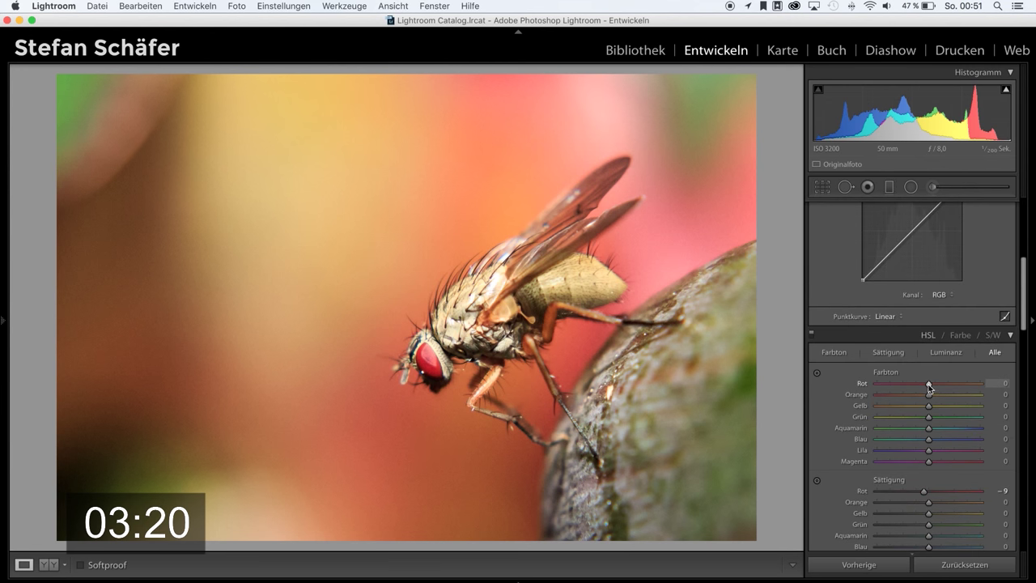
left_click_drag(931, 387, 949, 387)
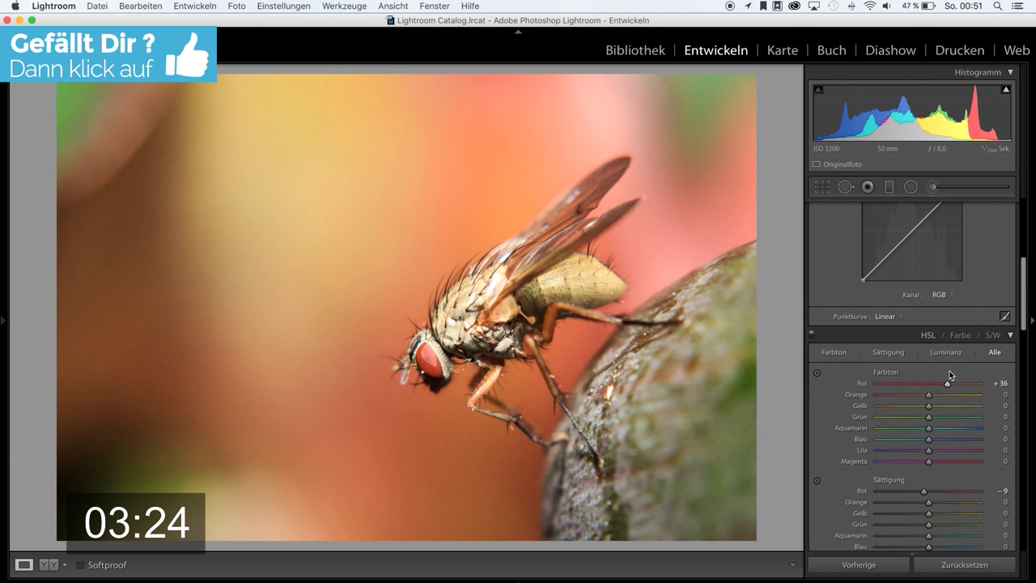
scroll(946, 370, "up", 5)
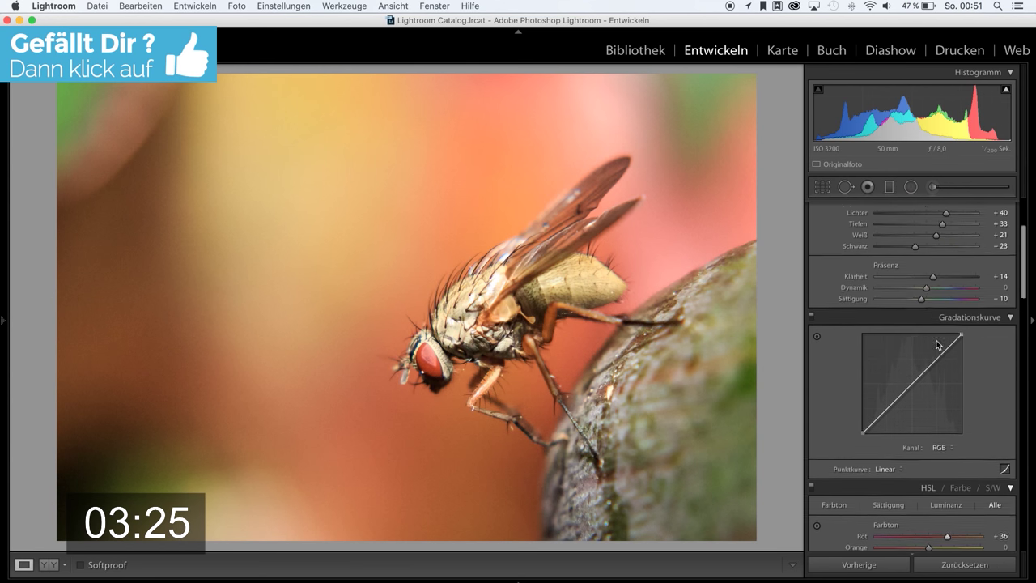
Add graduated filters at −0.72 exposure from the top and from the bottom
left_click(889, 187)
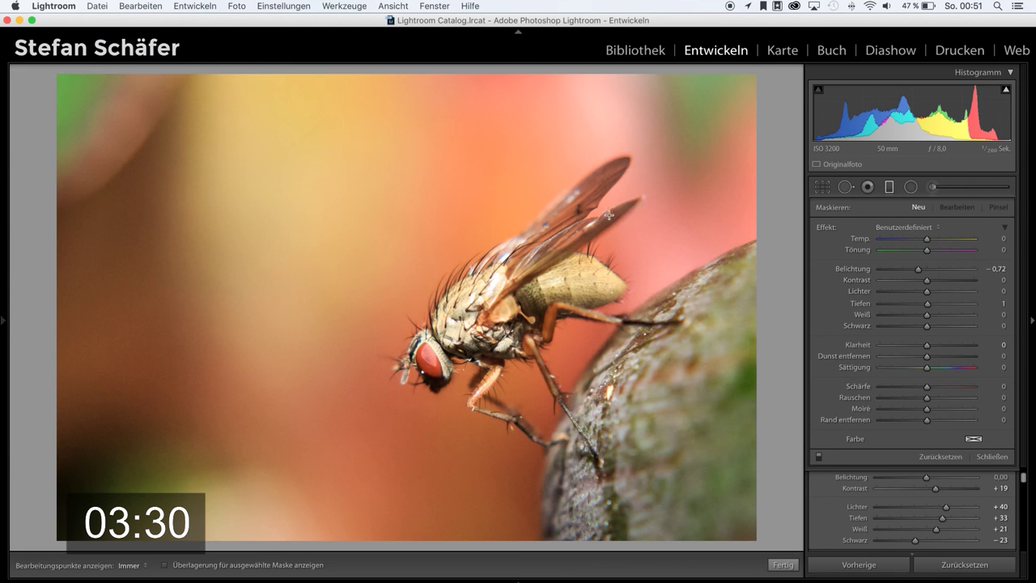
left_click_drag(390, 77, 381, 224)
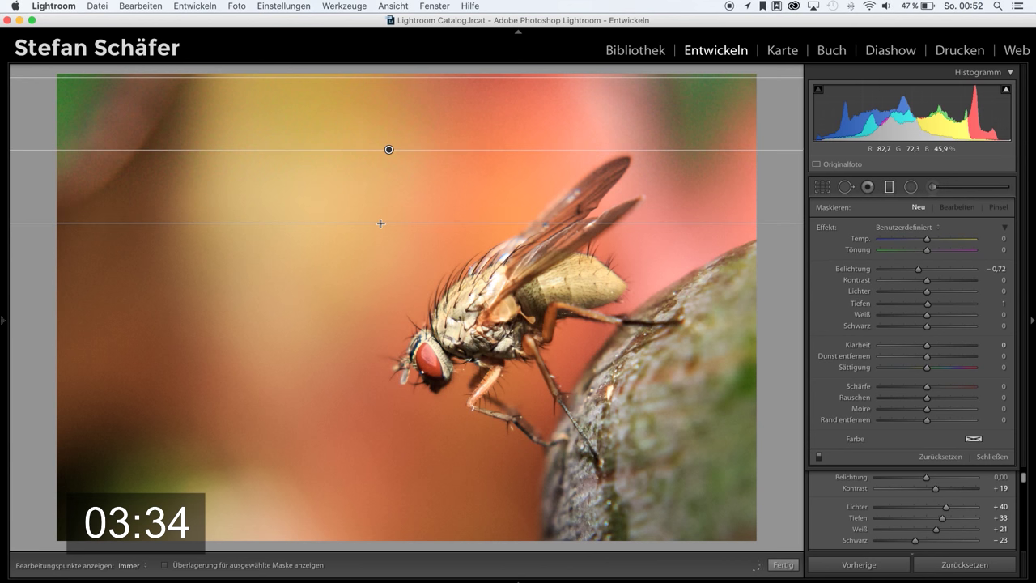
left_click_drag(442, 539, 442, 408)
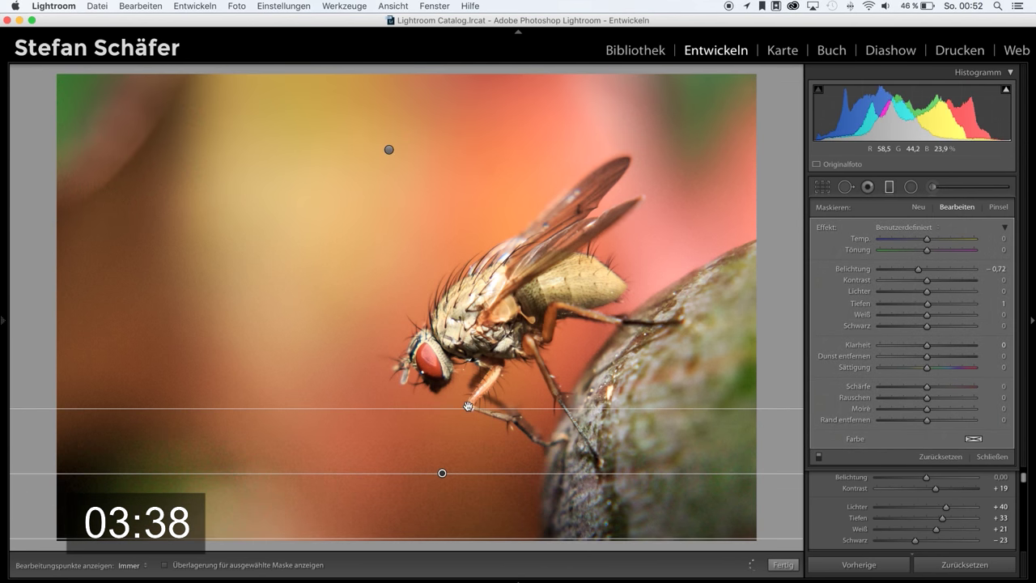
left_click(787, 564)
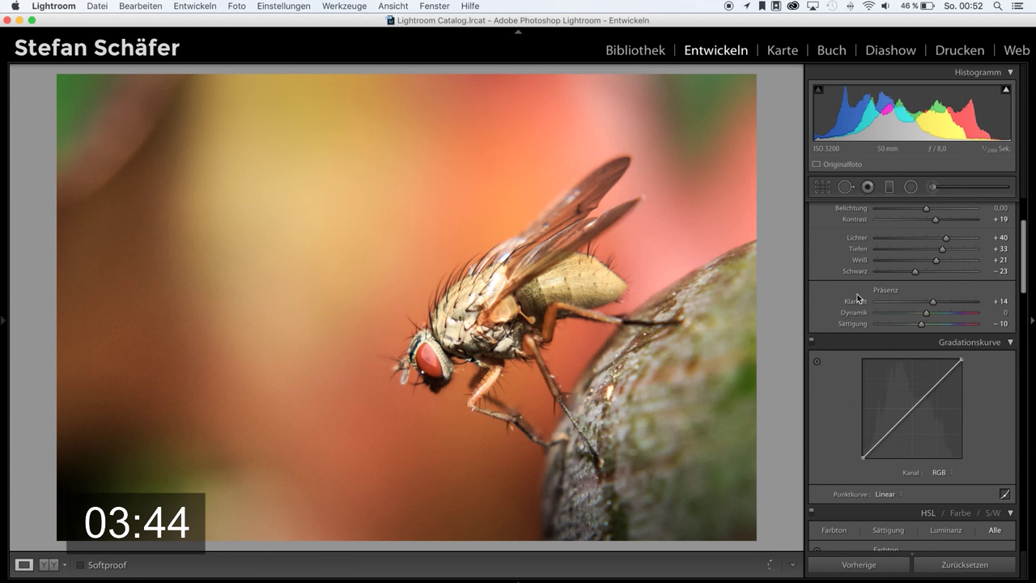
Brush a positive-exposure adjustment over the fly, then lower it to +0.32
left_click(954, 188)
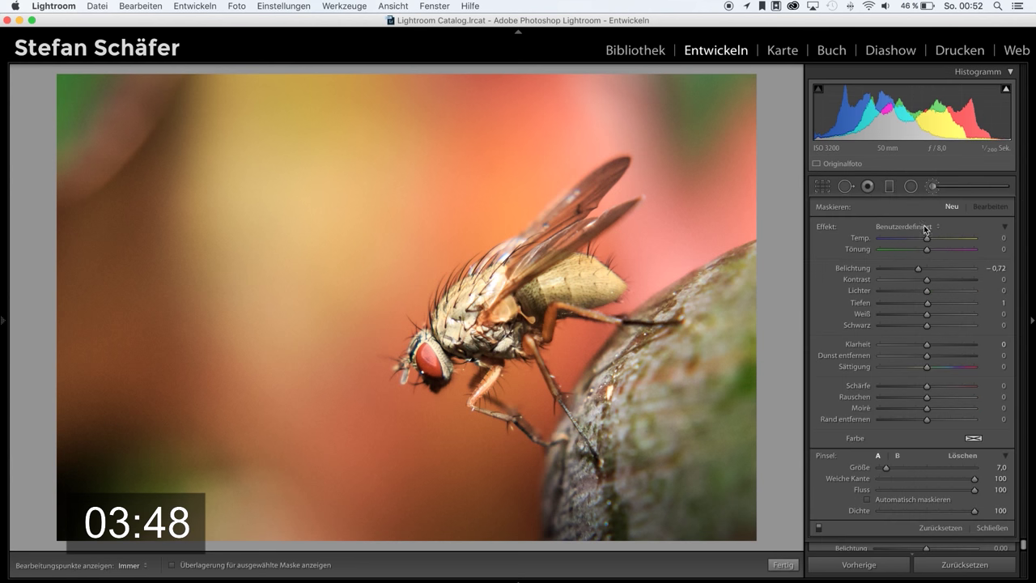
left_click_drag(923, 265, 935, 272)
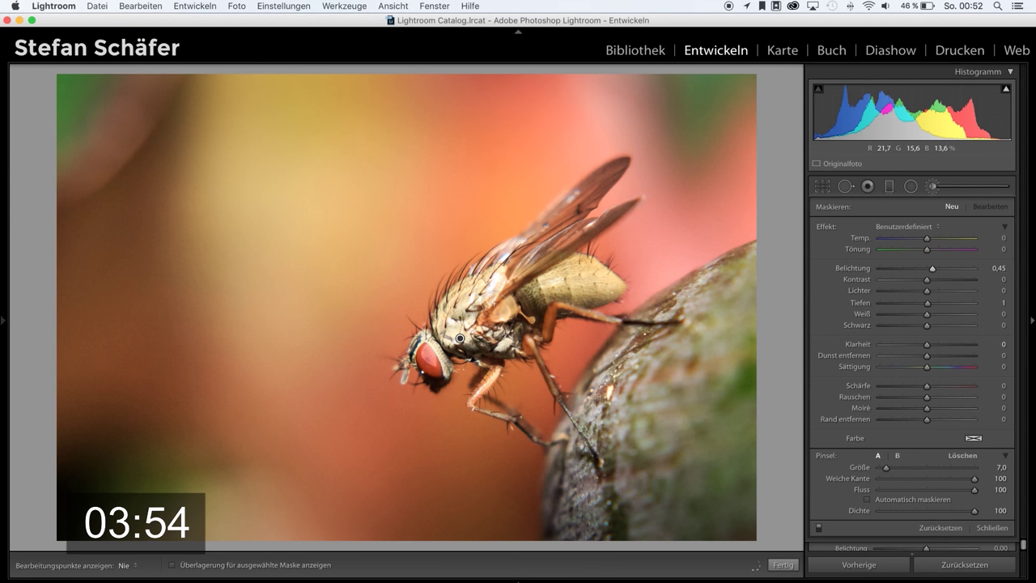
key("h")
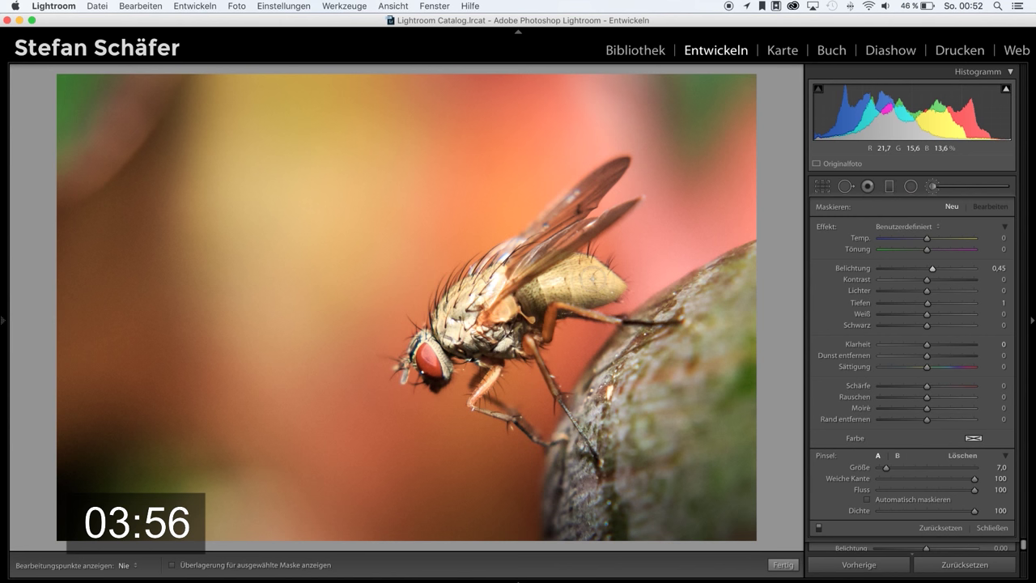
key("h")
left_click(460, 338)
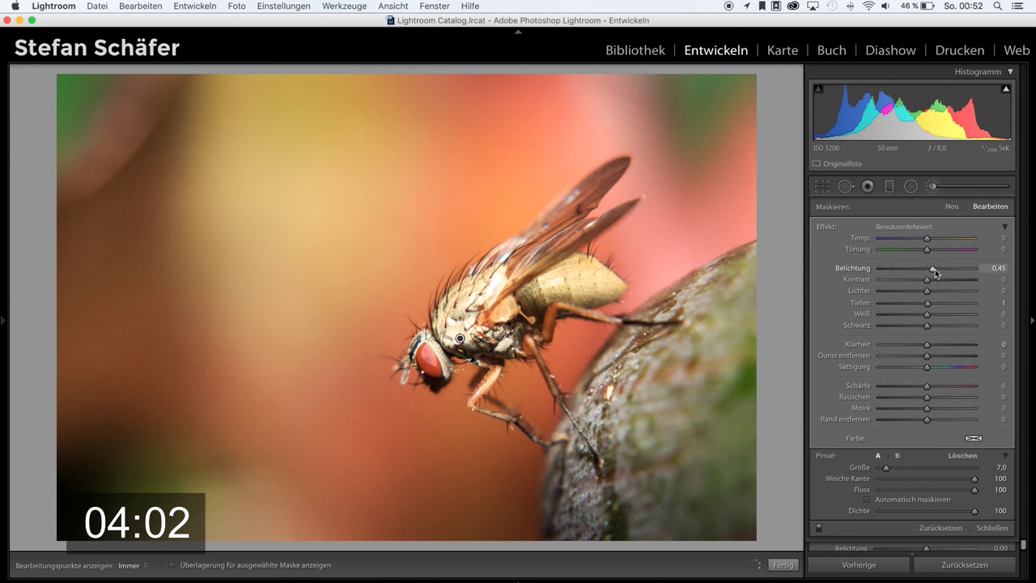
left_click_drag(933, 268, 930, 268)
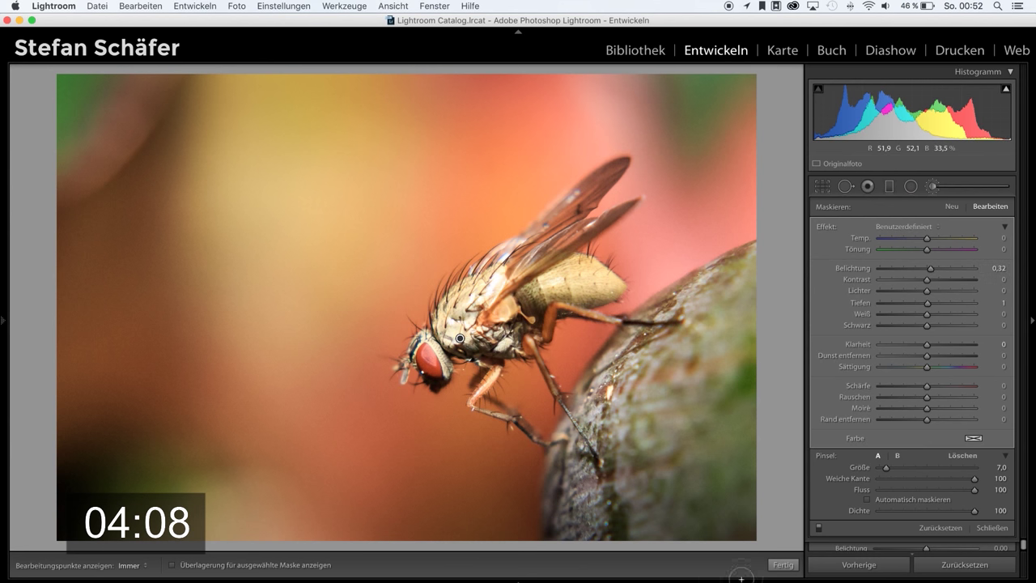
left_click(782, 567)
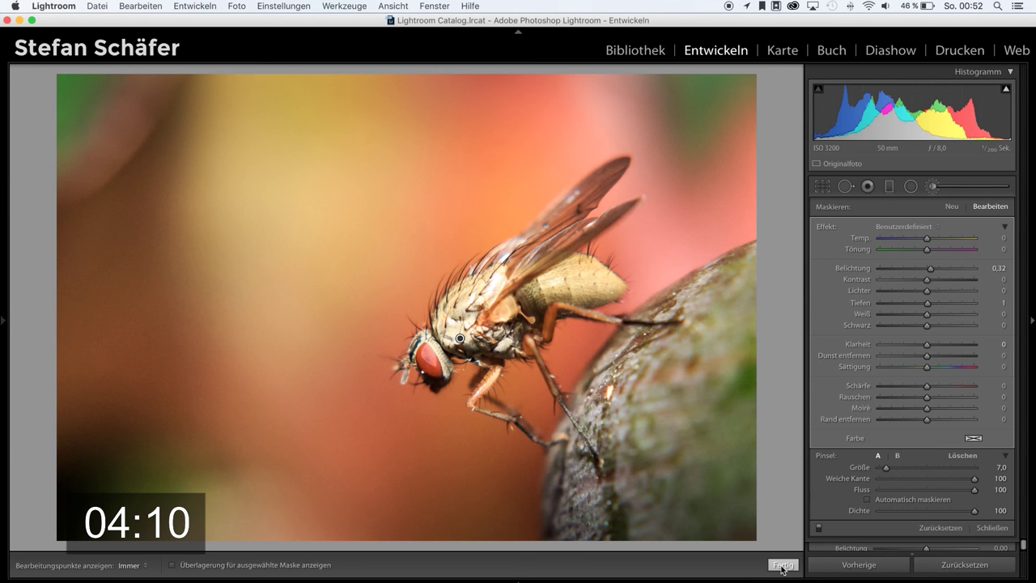
left_click(782, 567)
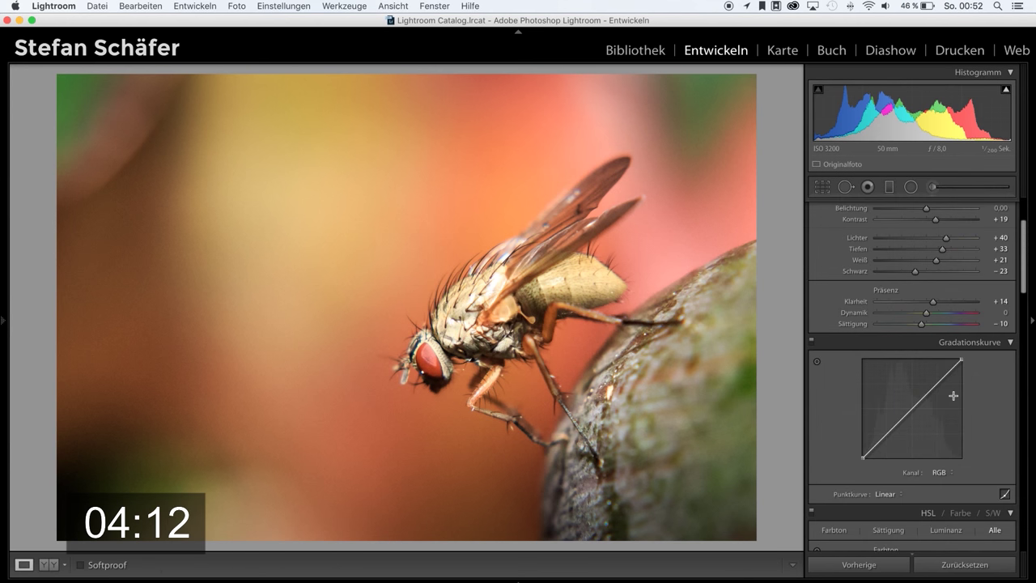
Add a lowered shadow point and a raised highlight point to the RGB tone curve
left_click(888, 435)
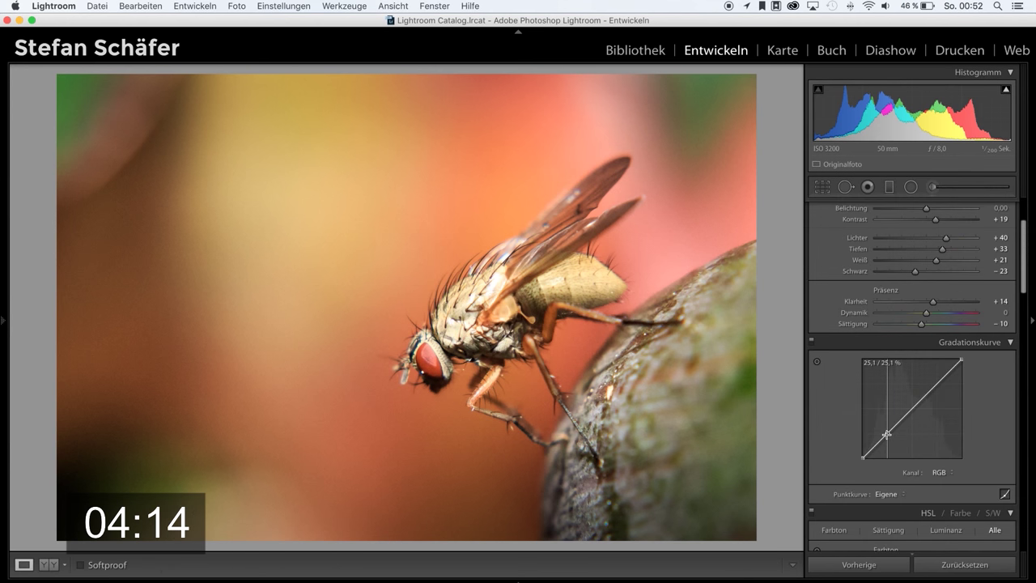
left_click_drag(887, 434, 888, 435)
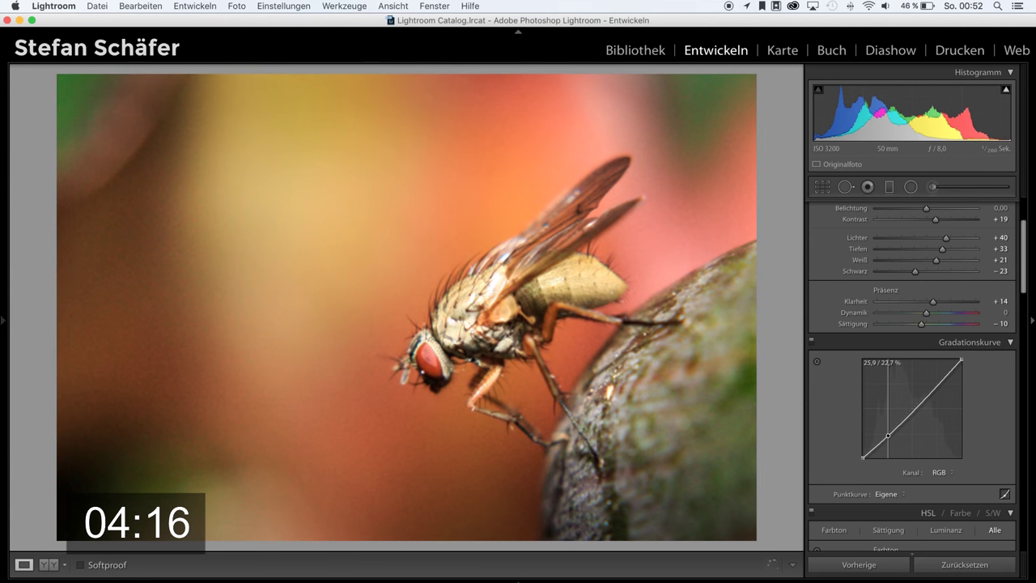
left_click(934, 390)
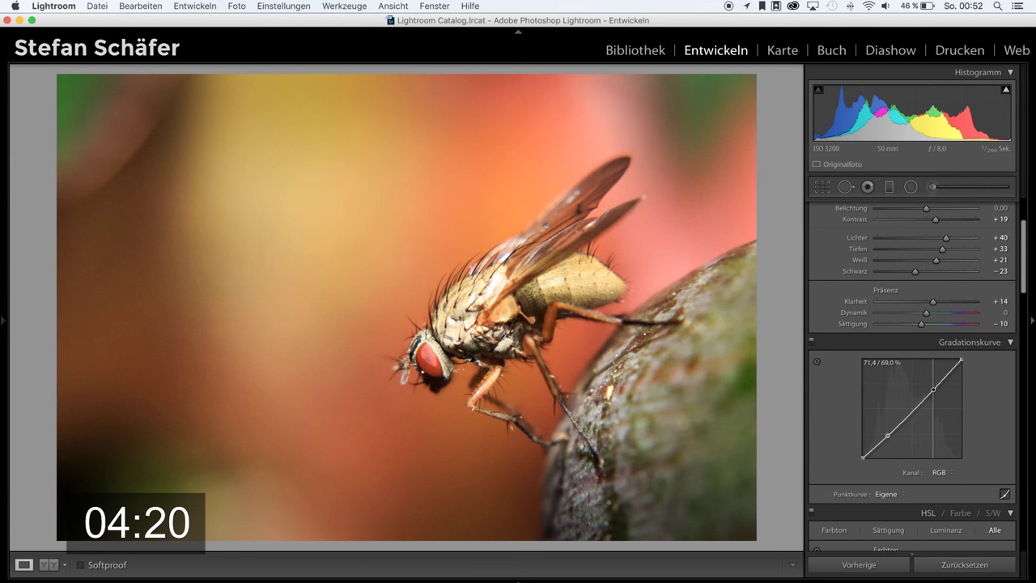
left_click_drag(933, 389, 931, 388)
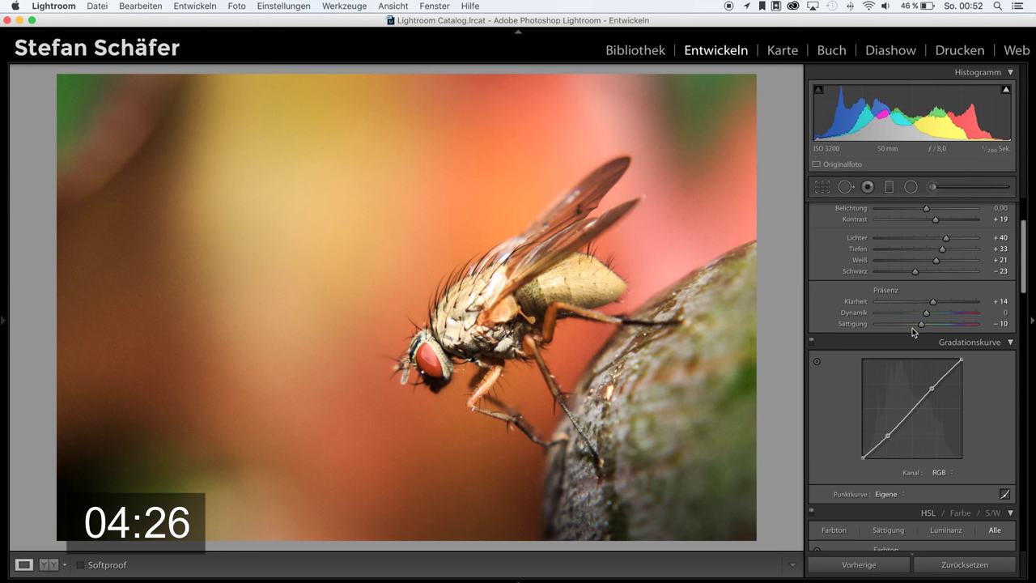
Lower the overall saturation a little more
left_click_drag(921, 323, 919, 323)
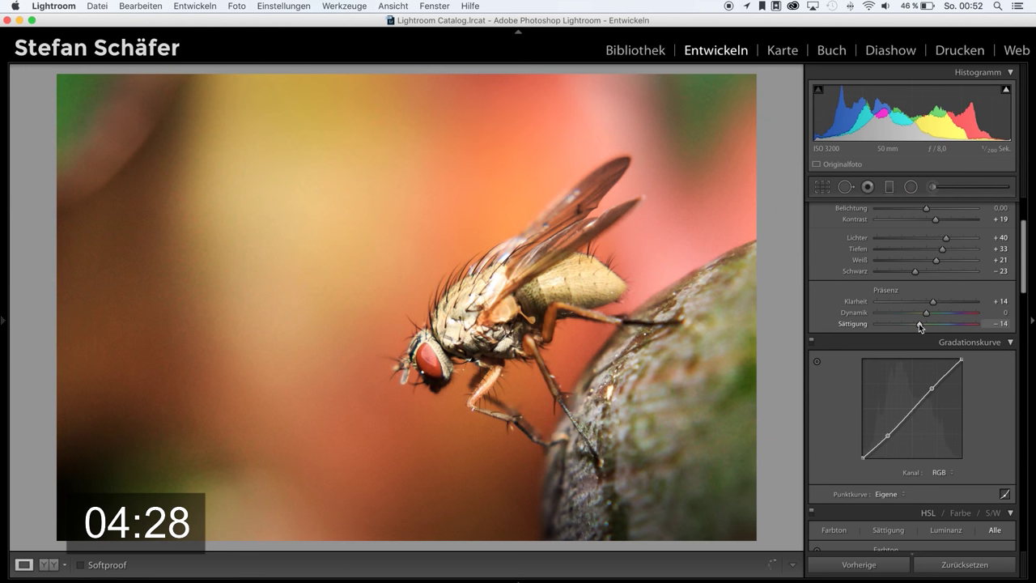
scroll(920, 365, "down", 2)
scroll(925, 368, "down", 5)
scroll(925, 369, "up", 4)
scroll(931, 340, "up", 3)
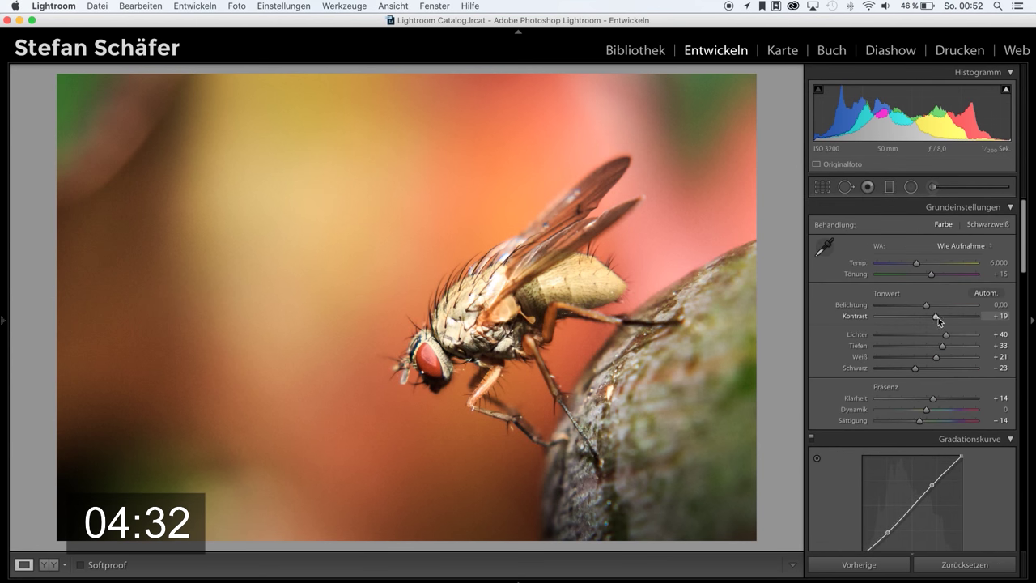
Raise Exposure in the Basic panel to +0.20
left_click_drag(927, 306, 928, 307)
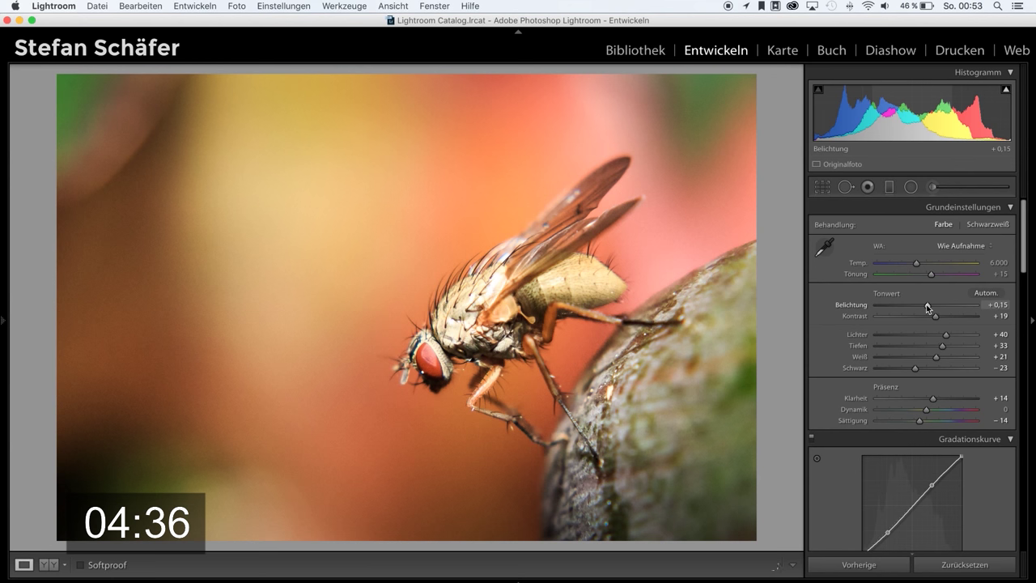
left_click_drag(928, 308, 930, 307)
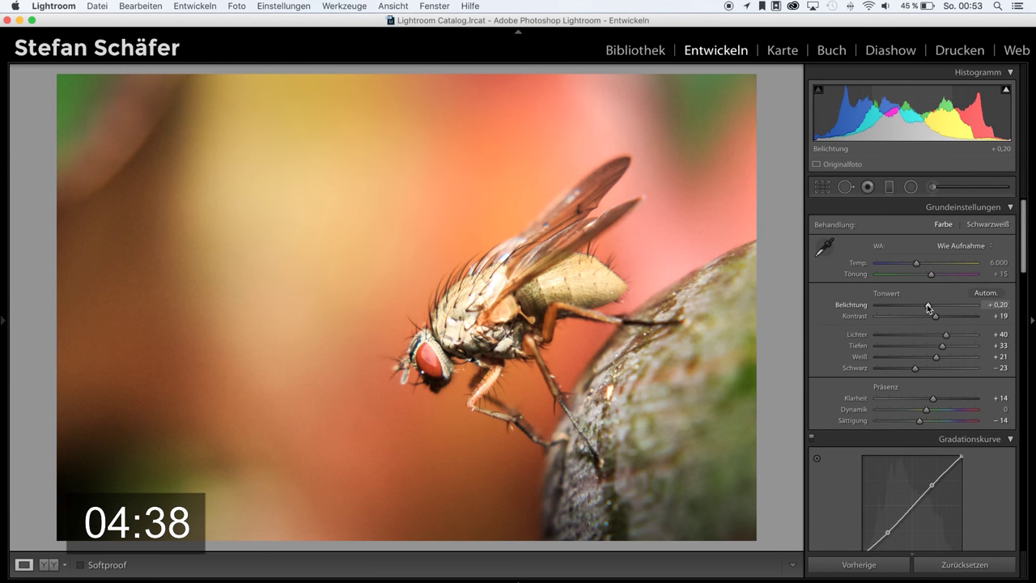
scroll(916, 350, "down", 2)
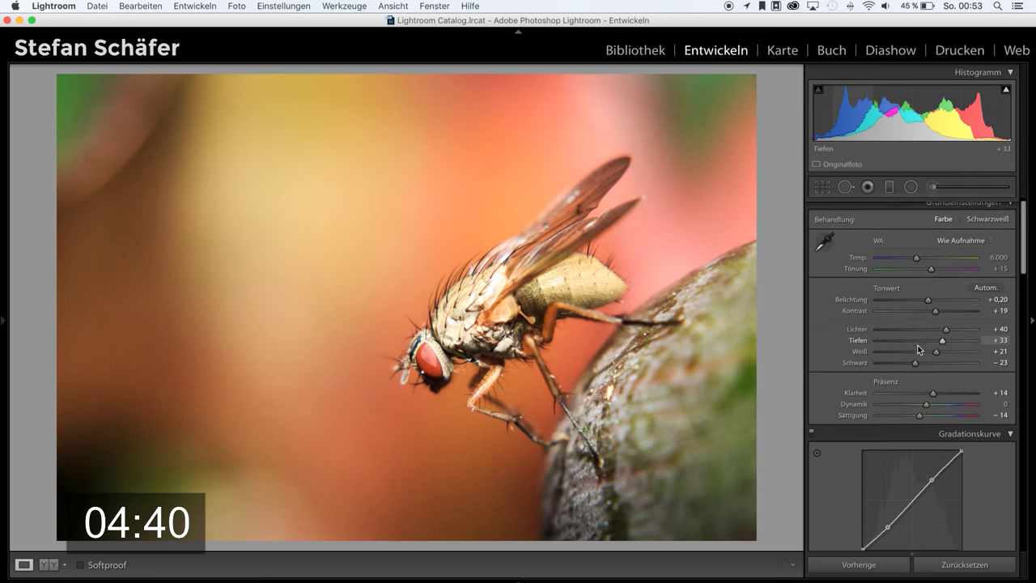
scroll(917, 349, "down", 3)
scroll(917, 350, "down", 5)
scroll(917, 350, "down", 5)
scroll(917, 350, "down", 5)
scroll(917, 350, "down", 3)
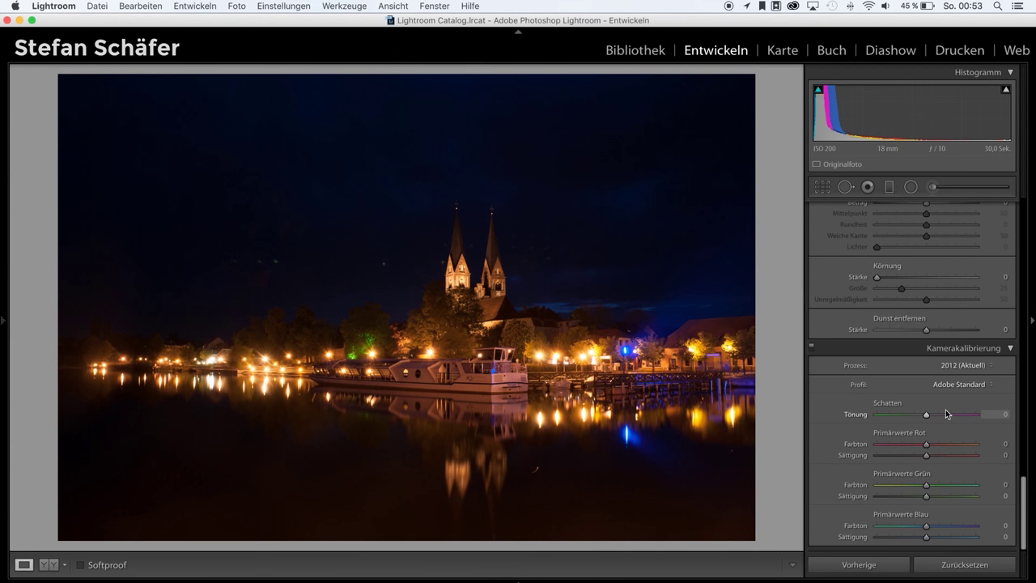
scroll(855, 285, "up", 10)
scroll(874, 288, "up", 10)
scroll(891, 288, "up", 5)
scroll(895, 289, "up", 3)
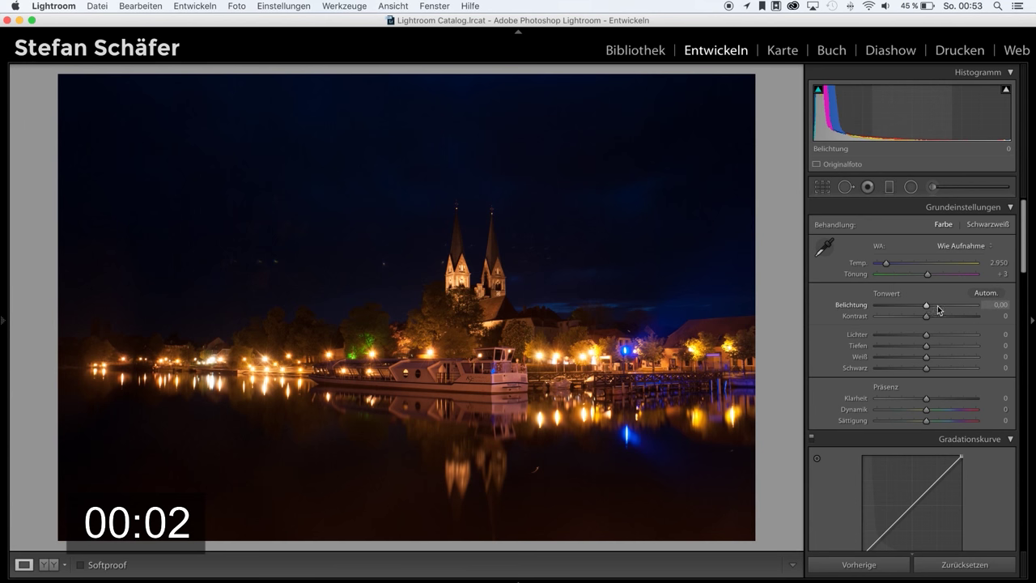
Set Exposure to +1.20, Shadows to +70 and Highlights to −69 to brighten the night scene
left_click_drag(928, 308, 938, 308)
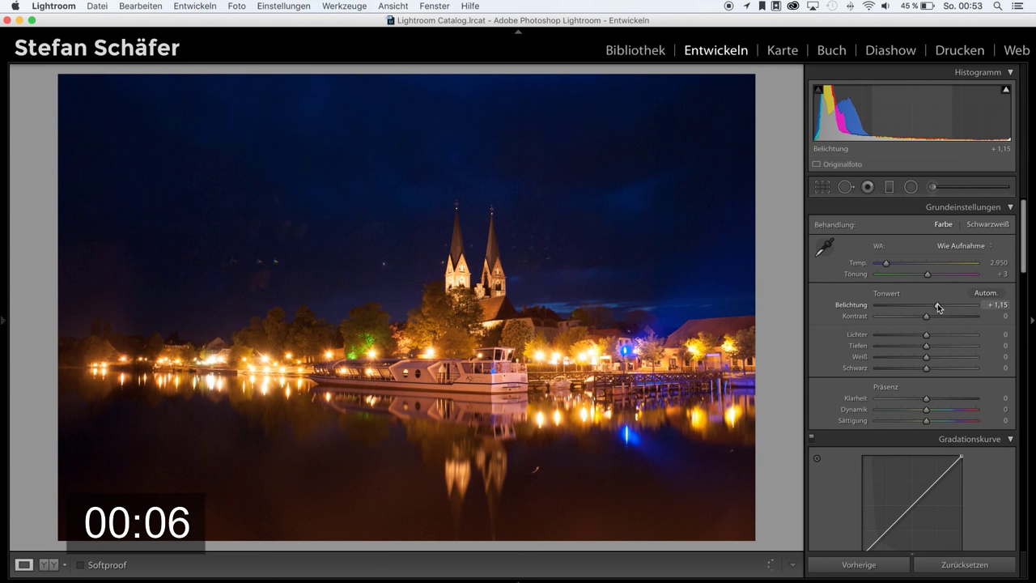
left_click_drag(939, 308, 938, 304)
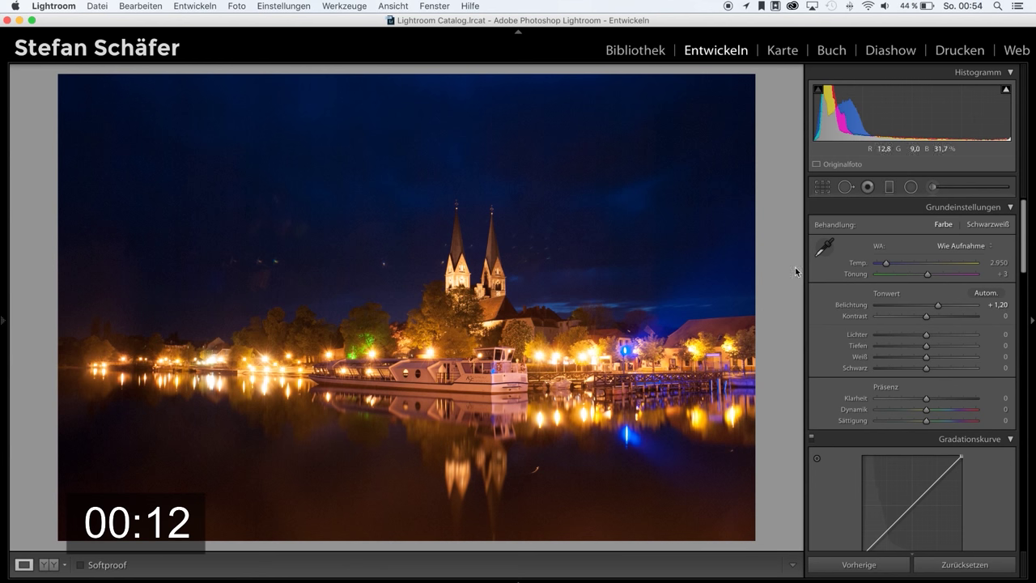
mouse_move(931, 346)
left_mouse_down()
mouse_move(965, 350)
mouse_move(891, 335)
left_mouse_up()
left_click_drag(891, 335, 893, 335)
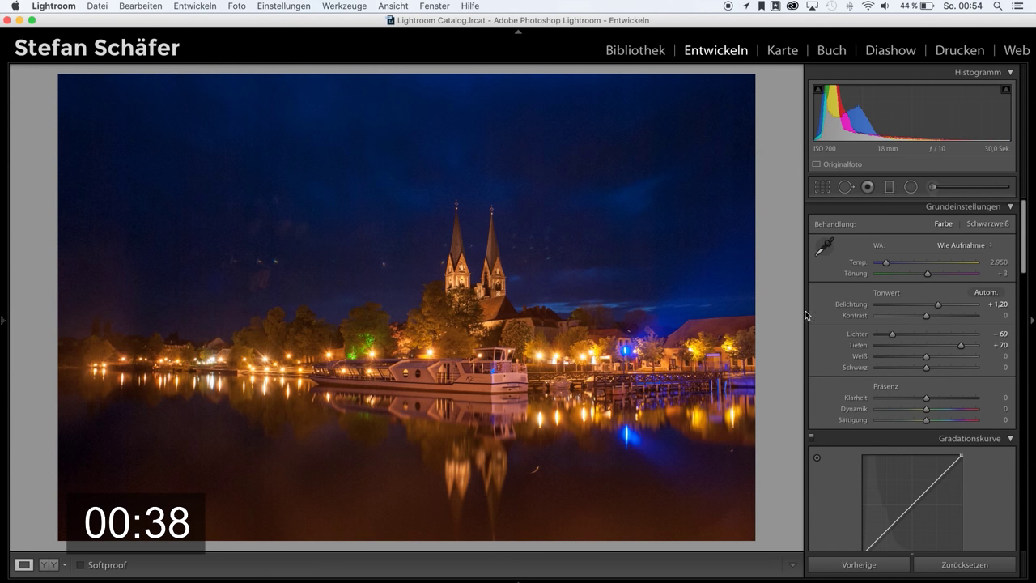
key("XF86MonBrightnessUp")
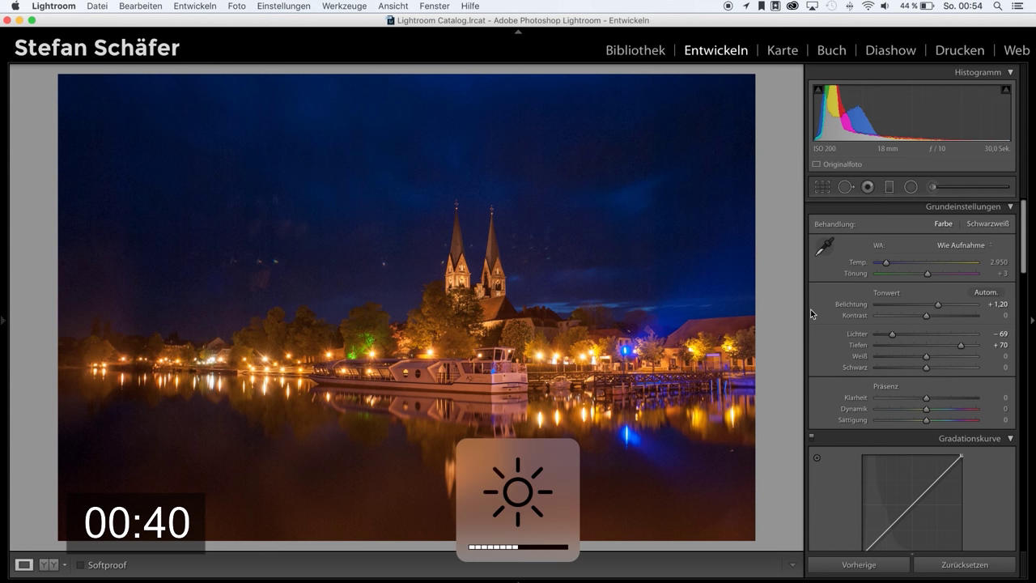
key("XF86MonBrightnessUp")
key("XF86MonBrightnessUp")
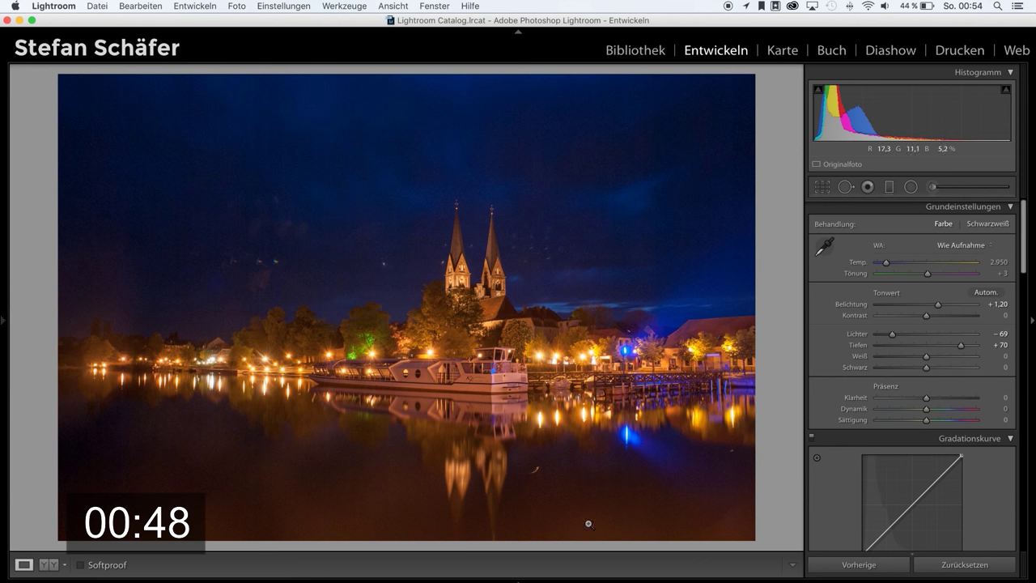
Add a graduated filter over the water with Exposure −0.22 and Temp −84
left_click(890, 187)
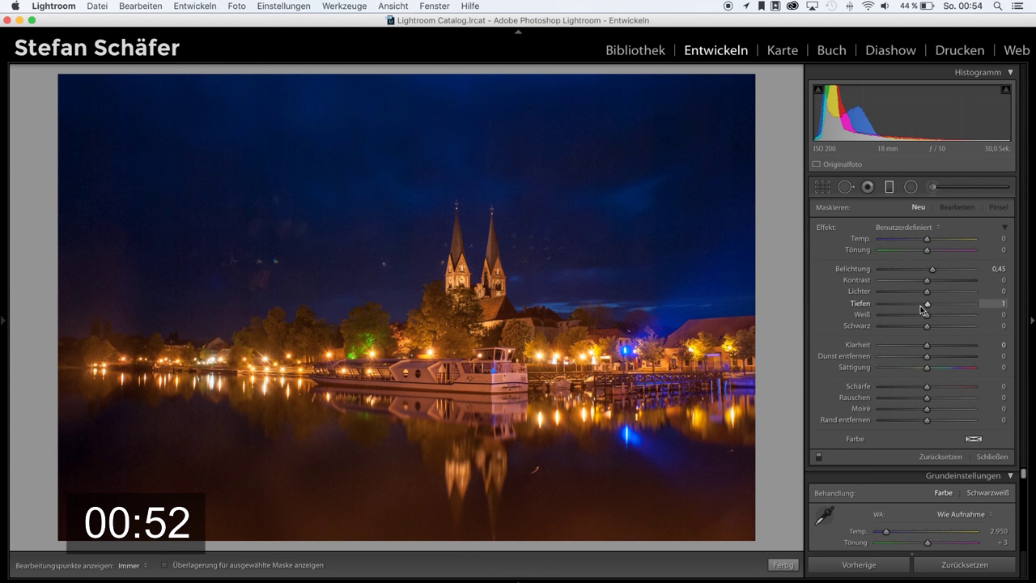
mouse_move(933, 271)
left_mouse_down()
mouse_move(908, 242)
mouse_move(892, 242)
left_mouse_up()
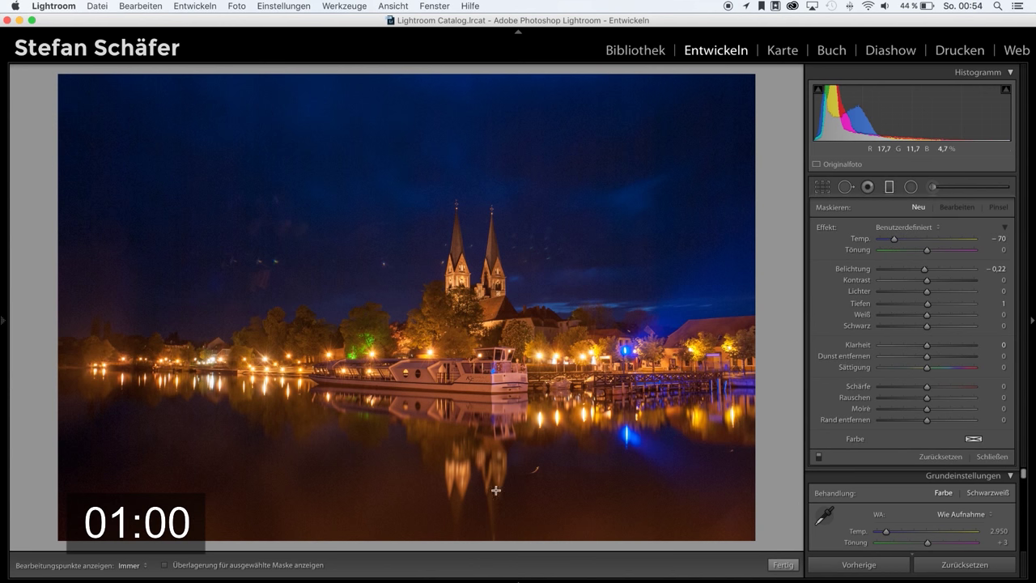
left_click_drag(494, 531, 503, 339)
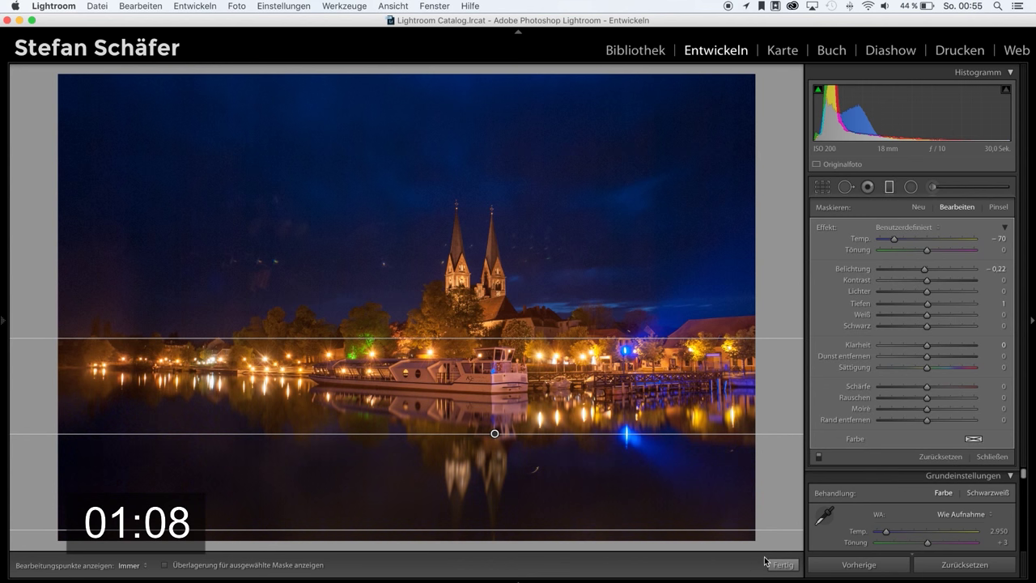
left_click_drag(894, 239, 889, 241)
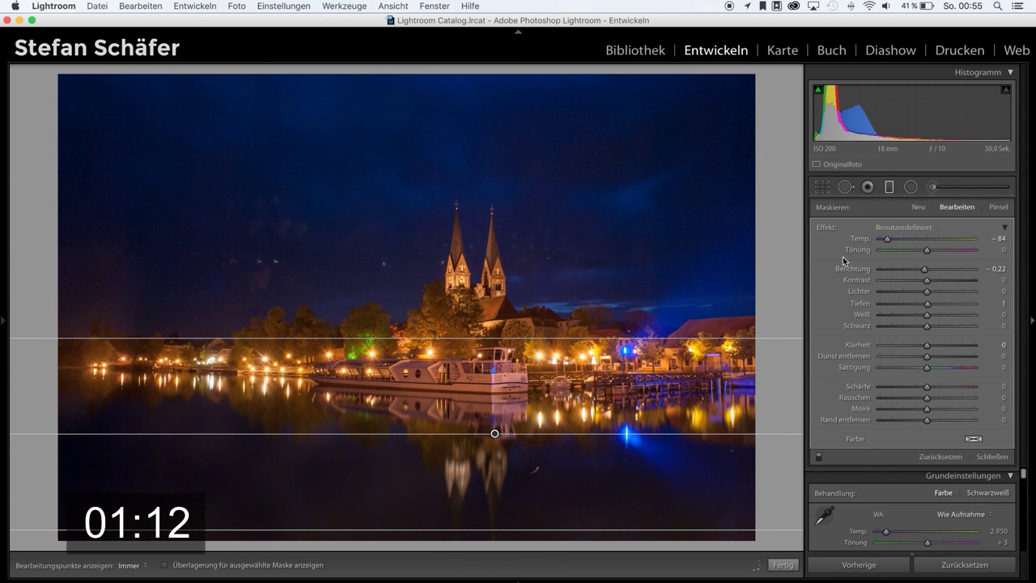
left_click(782, 564)
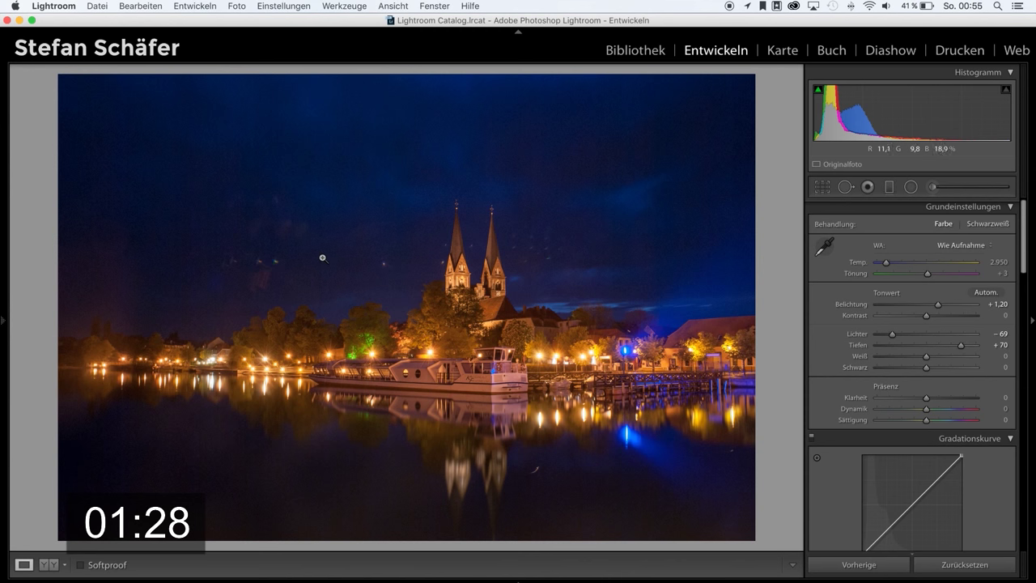
Zoom in and heal three specks in the sky left of the church with Spot Removal
left_click(254, 275)
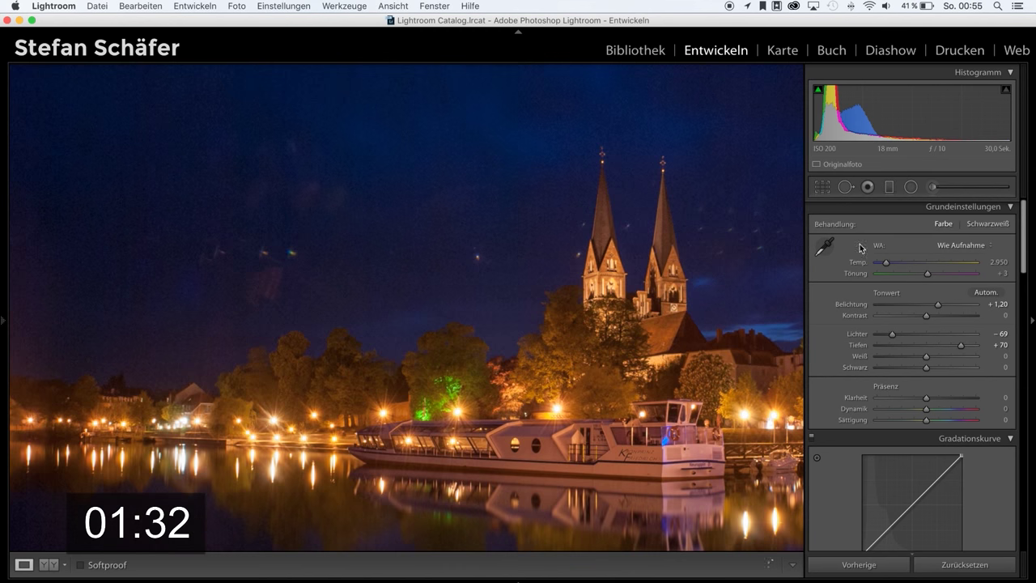
left_click(846, 188)
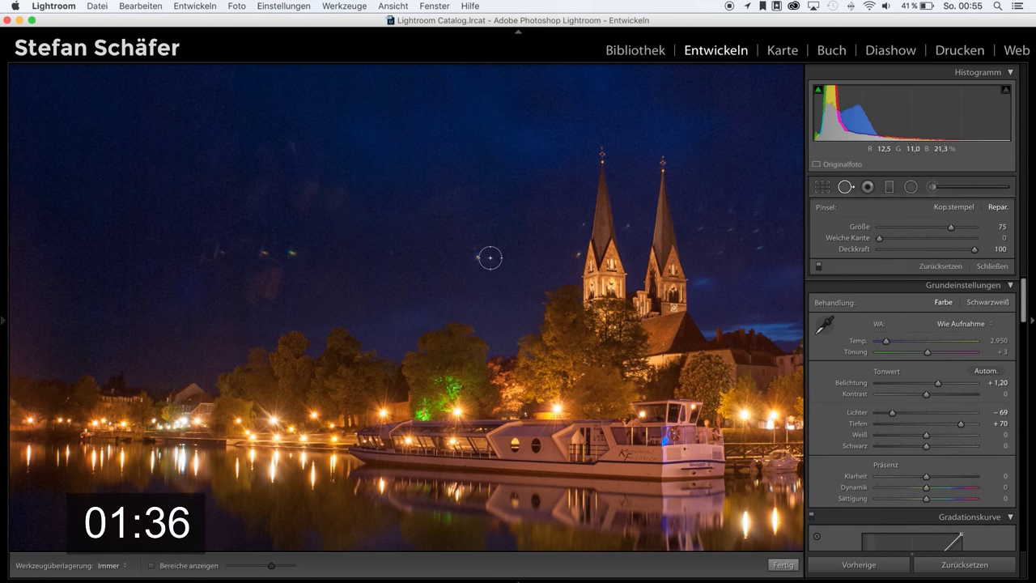
left_click(479, 257)
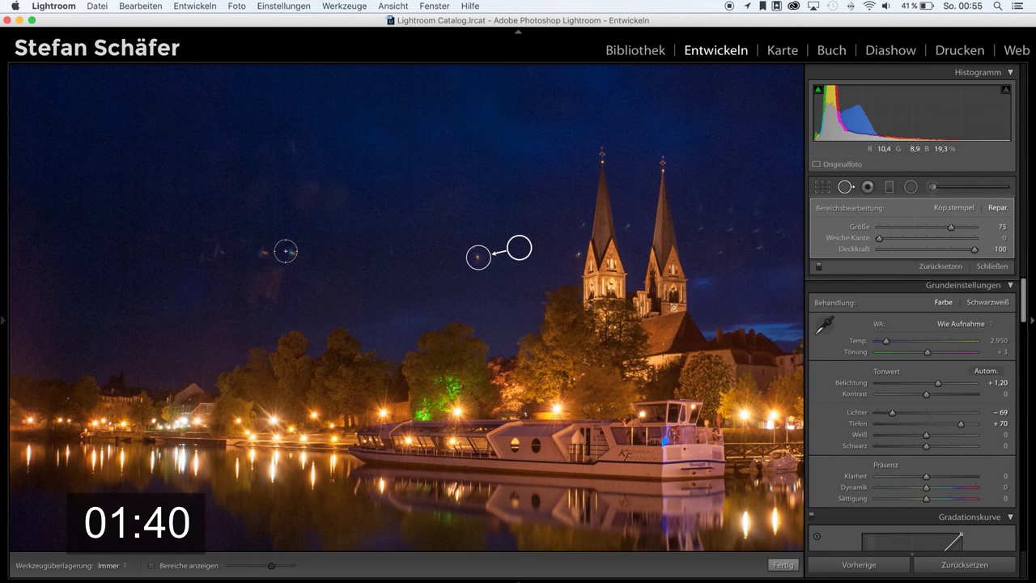
key("Return")
left_click(290, 251)
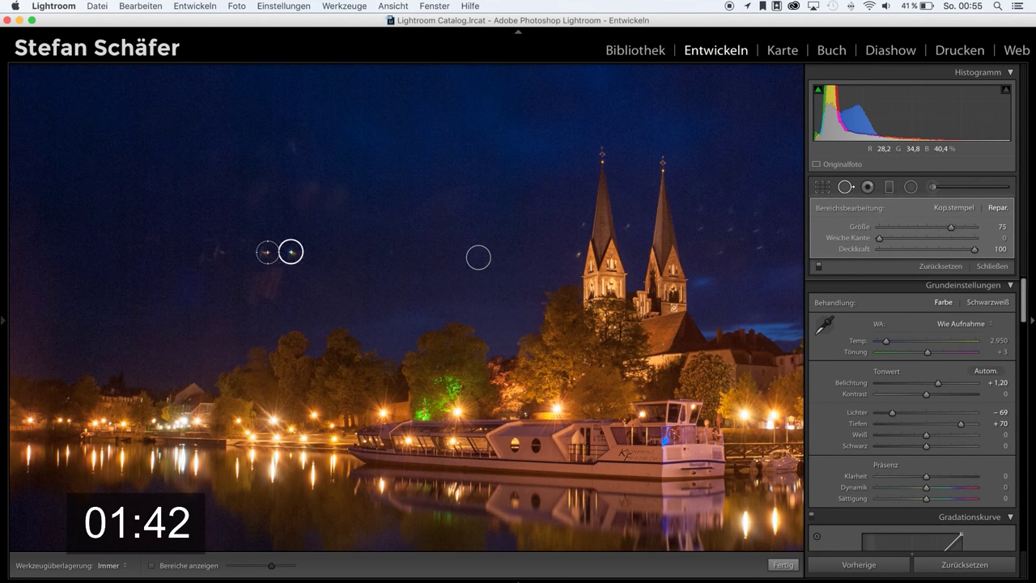
key("Return")
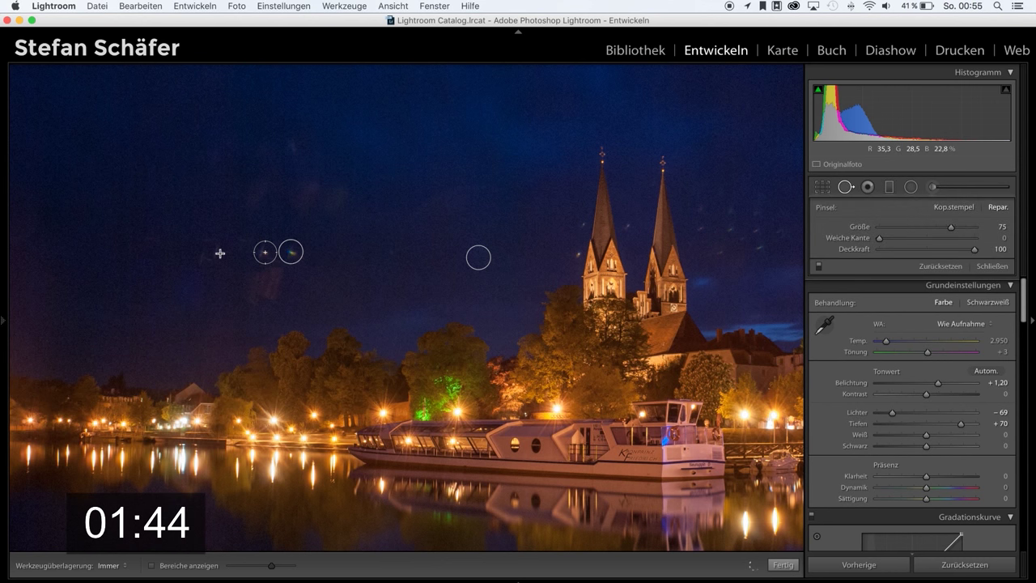
left_click(221, 253)
key("Return")
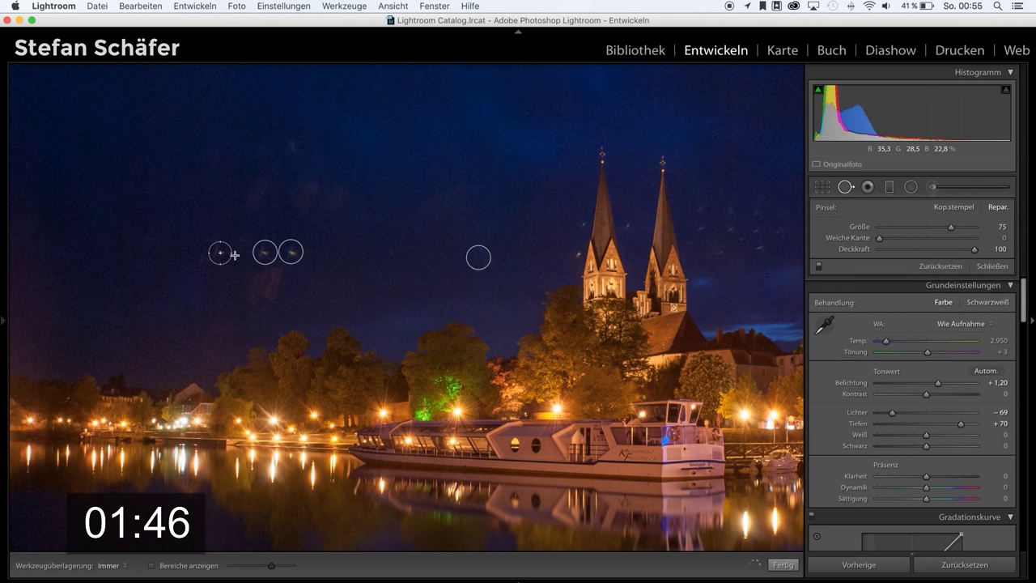
key("slash")
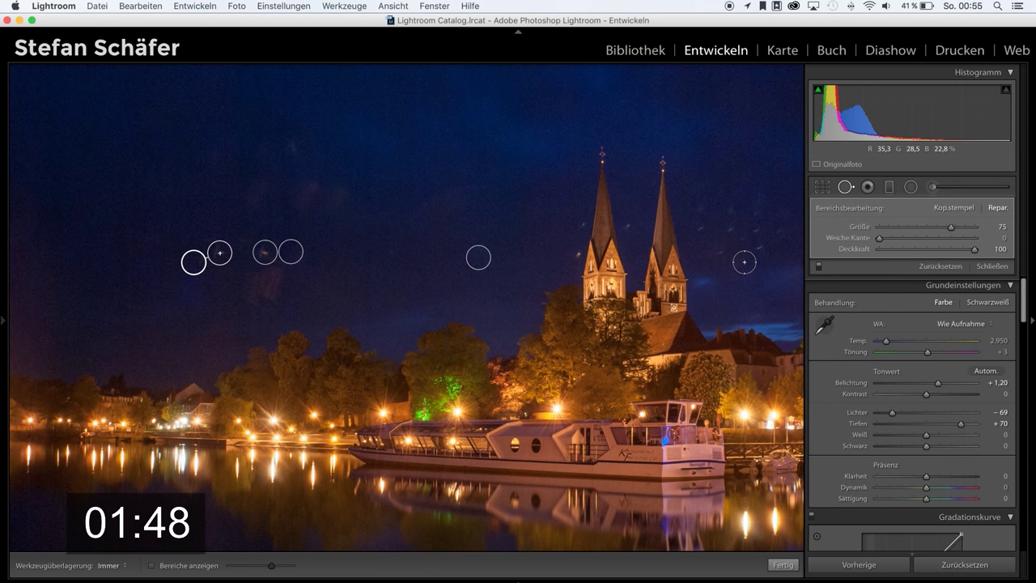
key("Return")
Paint out two streaks in the upper-left sky and finish spot removal
mouse_move(753, 230)
left_mouse_down()
mouse_move(729, 234)
mouse_move(722, 250)
mouse_move(694, 198)
mouse_move(717, 207)
mouse_move(724, 234)
mouse_move(770, 254)
left_mouse_up()
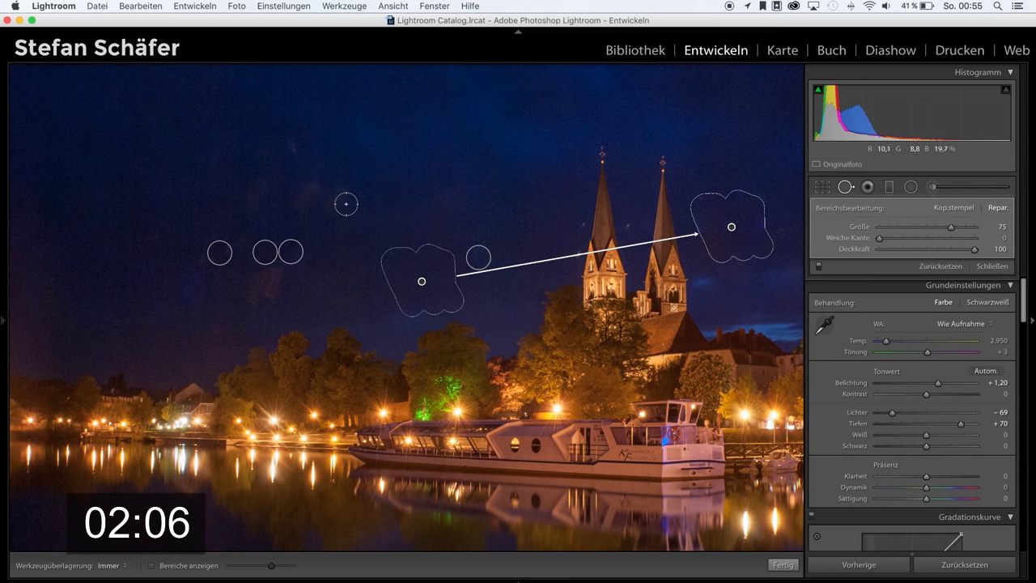
mouse_move(345, 202)
left_mouse_down()
mouse_move(261, 199)
mouse_move(347, 202)
left_mouse_up()
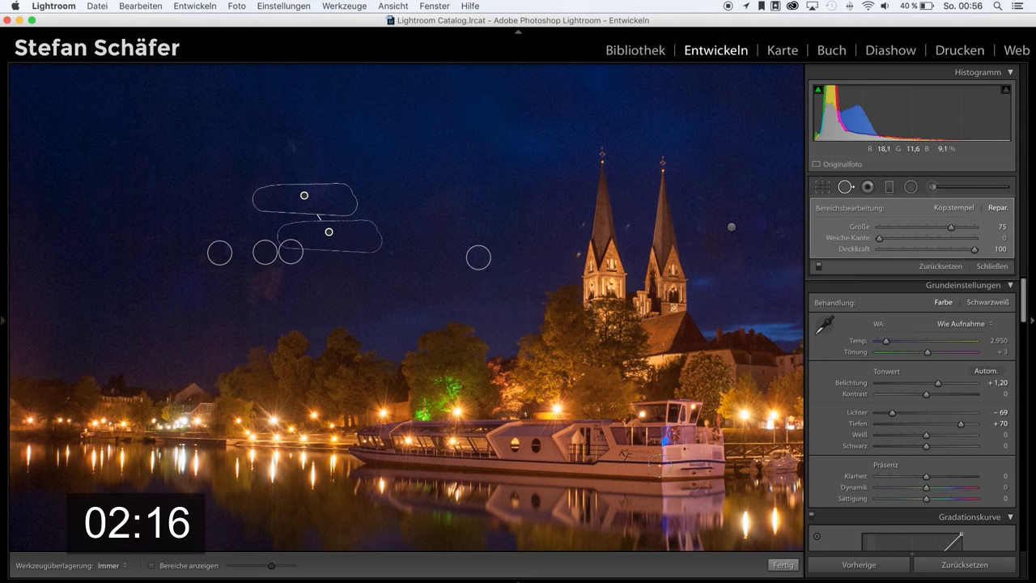
left_click(784, 564)
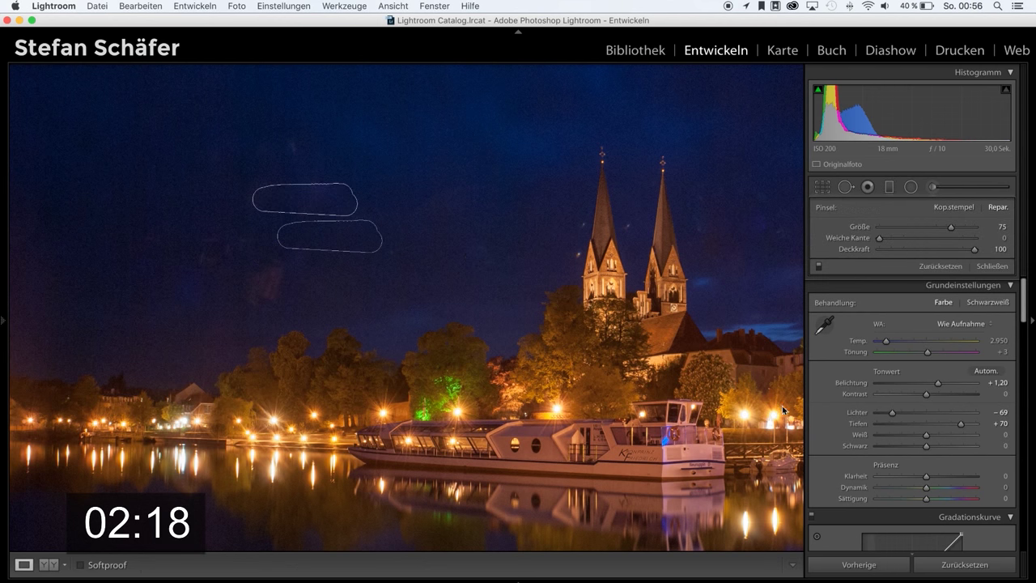
At fit view, set Clarity +15, Contrast +12, Whites +11, Blacks −10 and Saturation −9
left_click(498, 318)
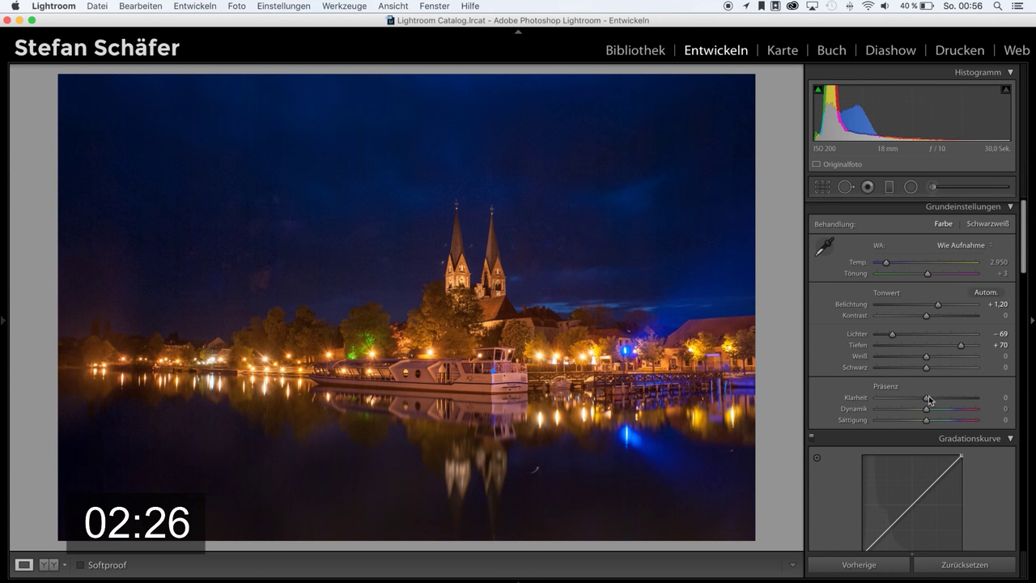
left_click_drag(926, 398, 937, 402)
left_click_drag(926, 315, 935, 314)
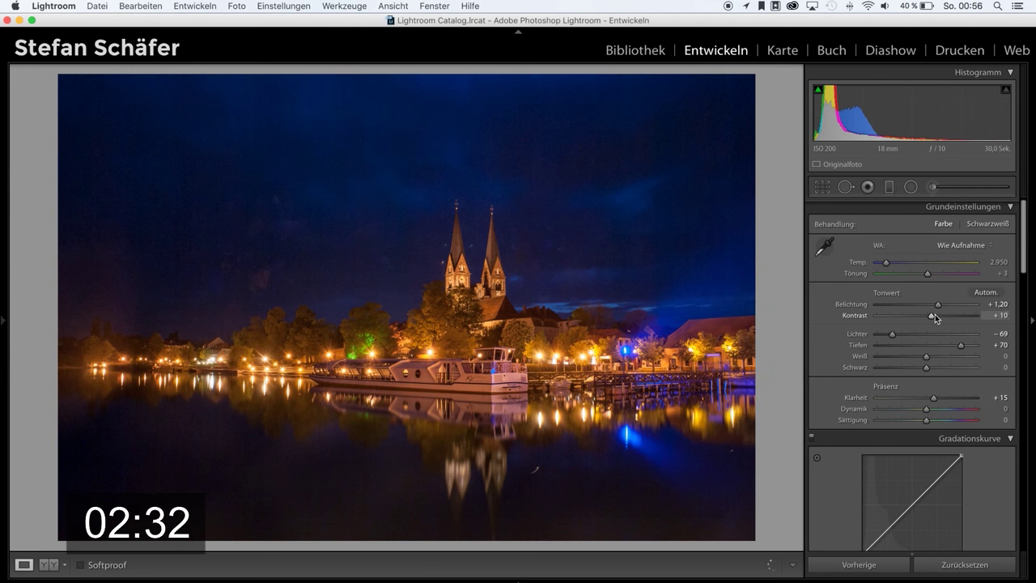
key("alt")
left_click_drag(927, 359, 919, 370)
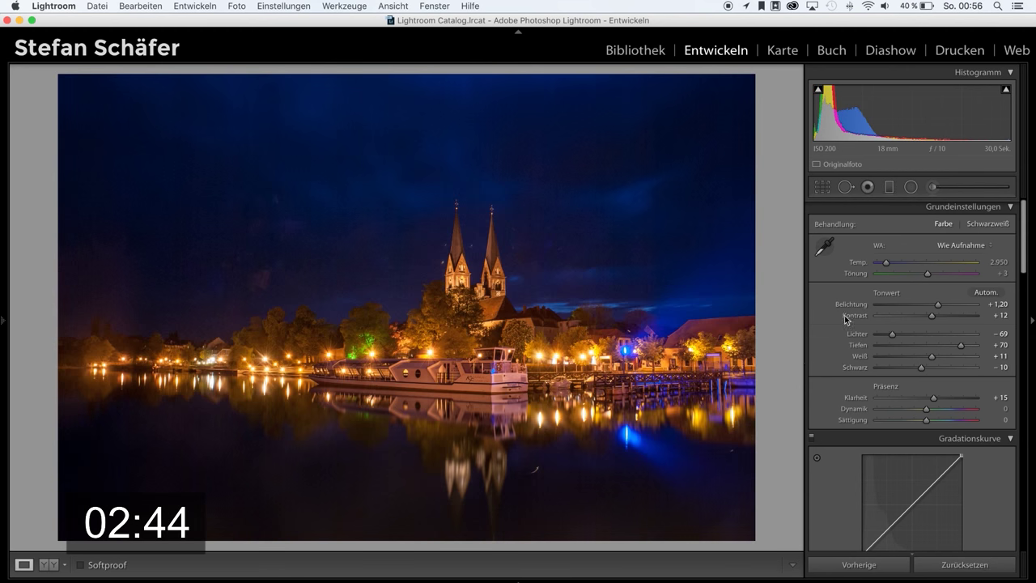
scroll(921, 368, "down", 2)
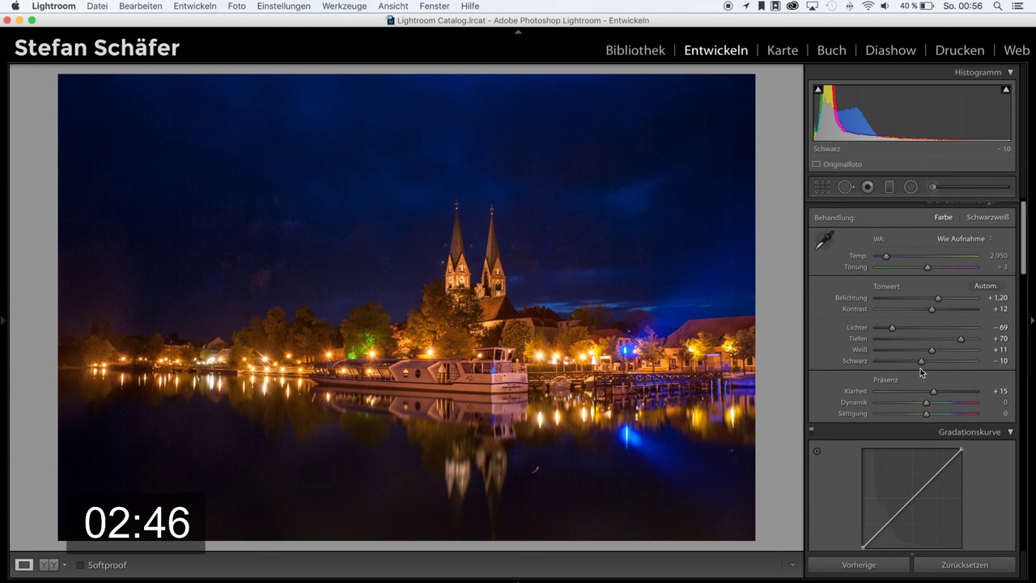
scroll(921, 371, "down", 2)
scroll(921, 372, "down", 1)
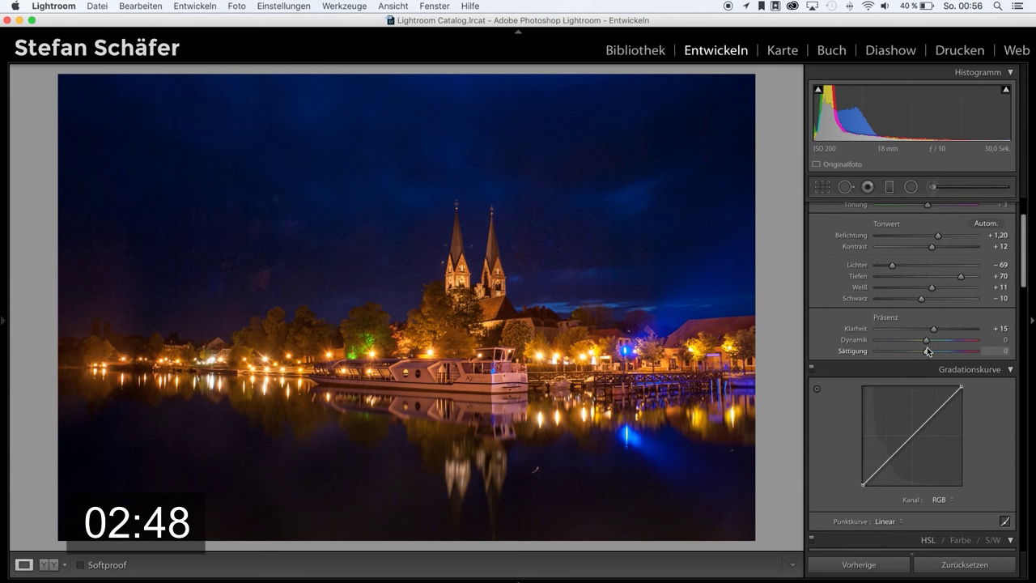
left_click_drag(928, 353, 926, 353)
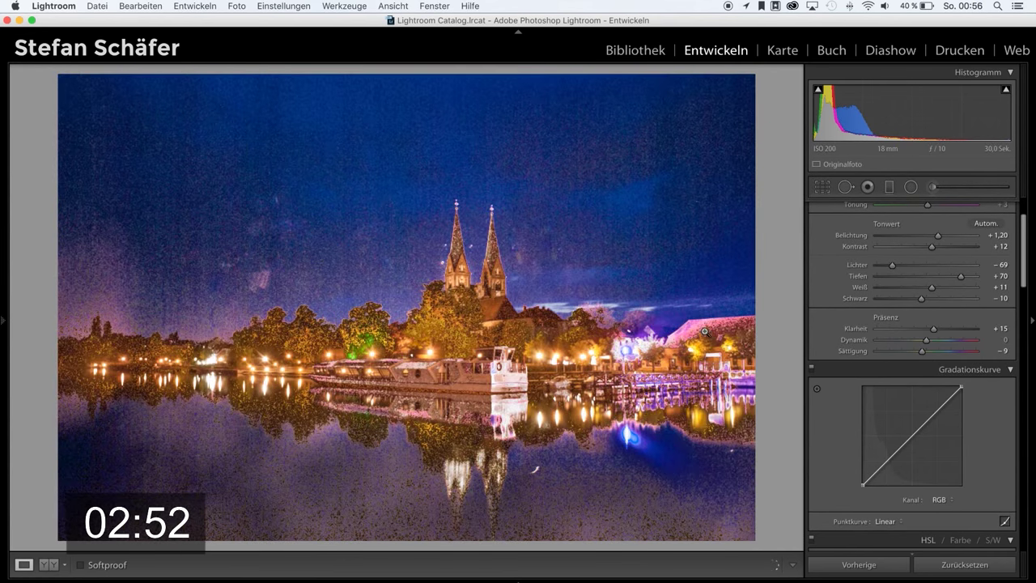
scroll(940, 396, "down", 5)
In HSL set Blue saturation −36, Blue hue −11 and Blue luminance +37
scroll(940, 396, "down", 5)
scroll(940, 396, "down", 3)
scroll(940, 395, "up", 1)
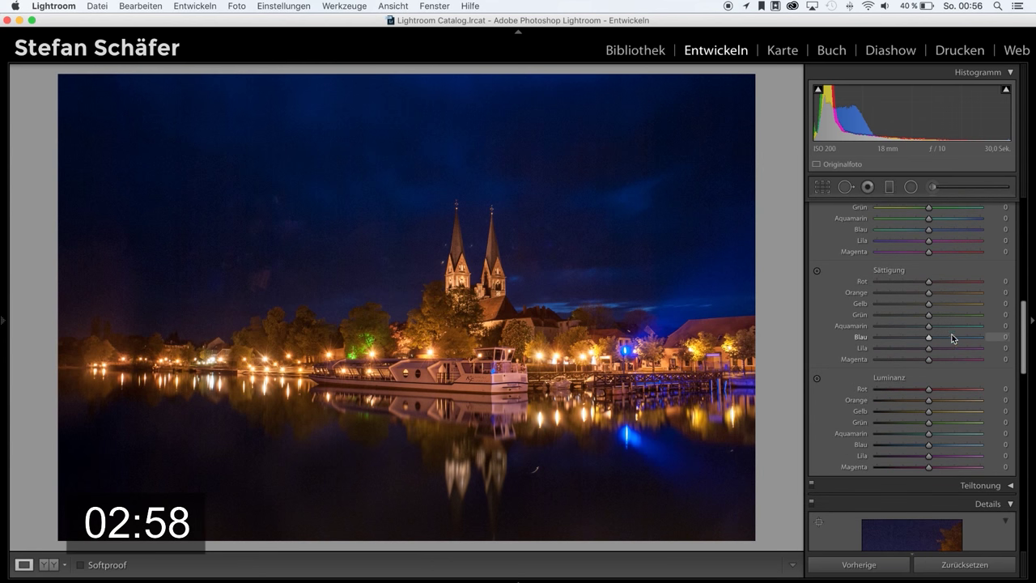
scroll(927, 365, "up", 2)
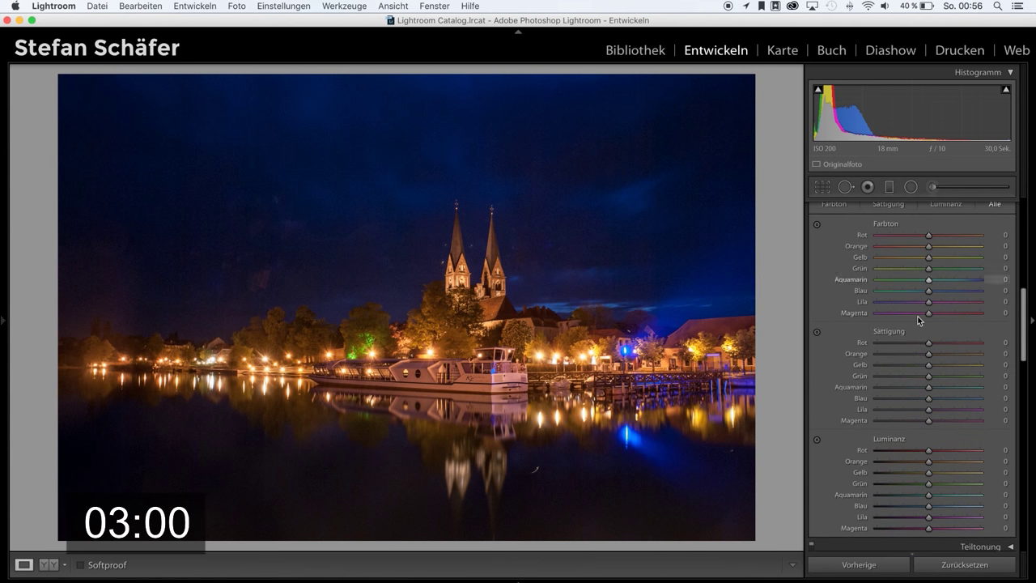
left_click_drag(928, 399, 912, 398)
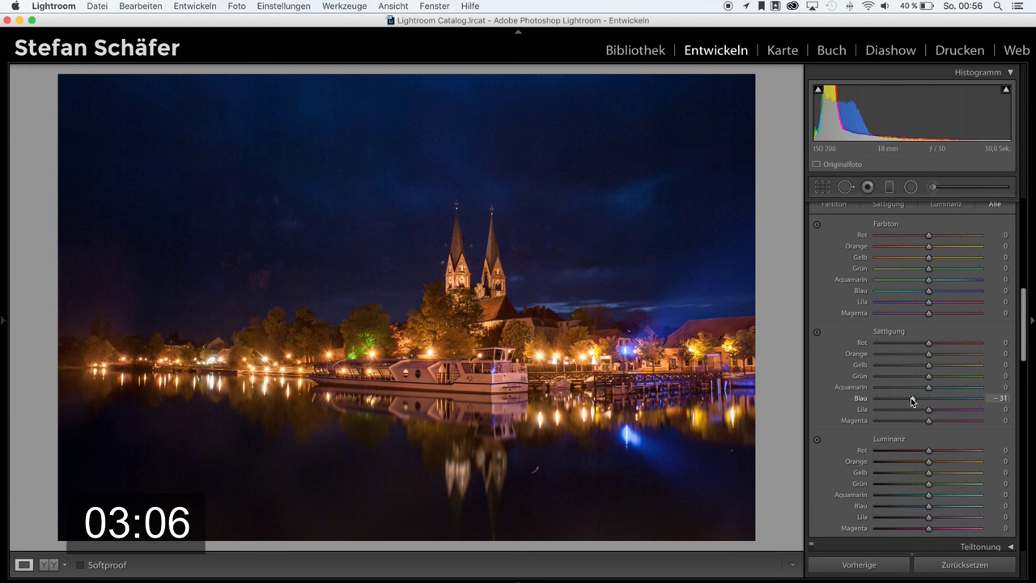
left_click_drag(910, 398, 909, 397)
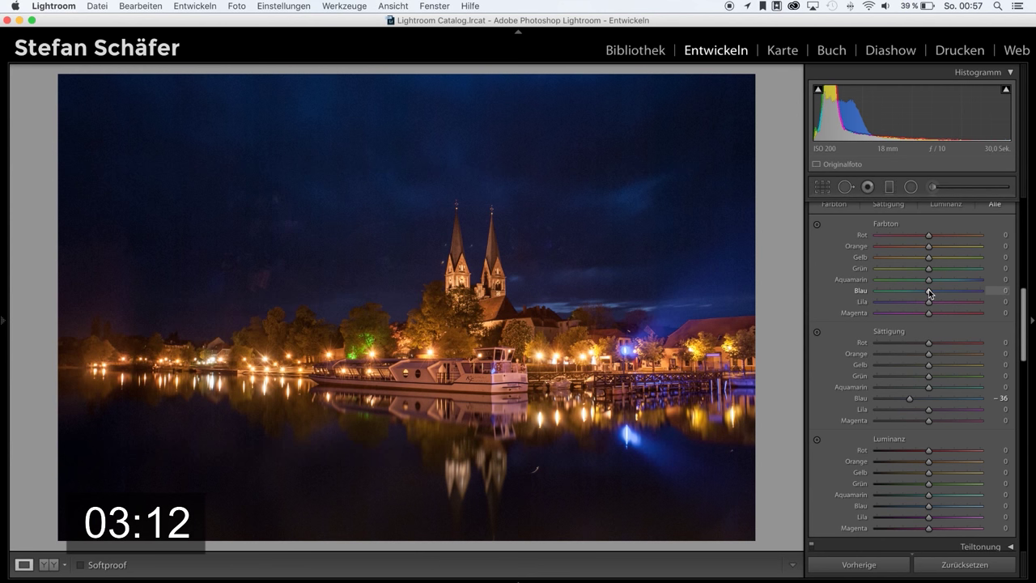
left_click_drag(930, 292, 924, 293)
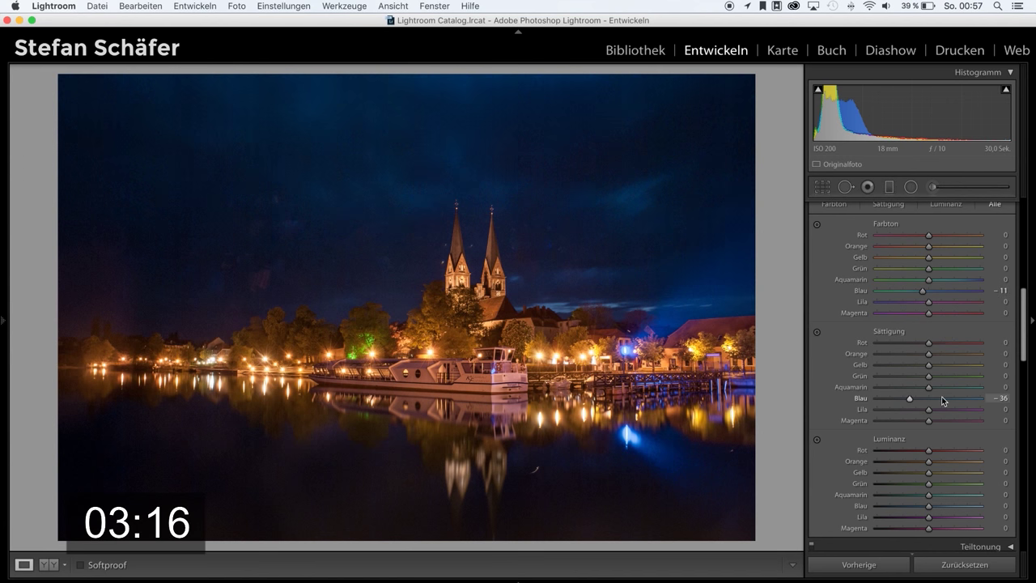
scroll(939, 400, "down", 5)
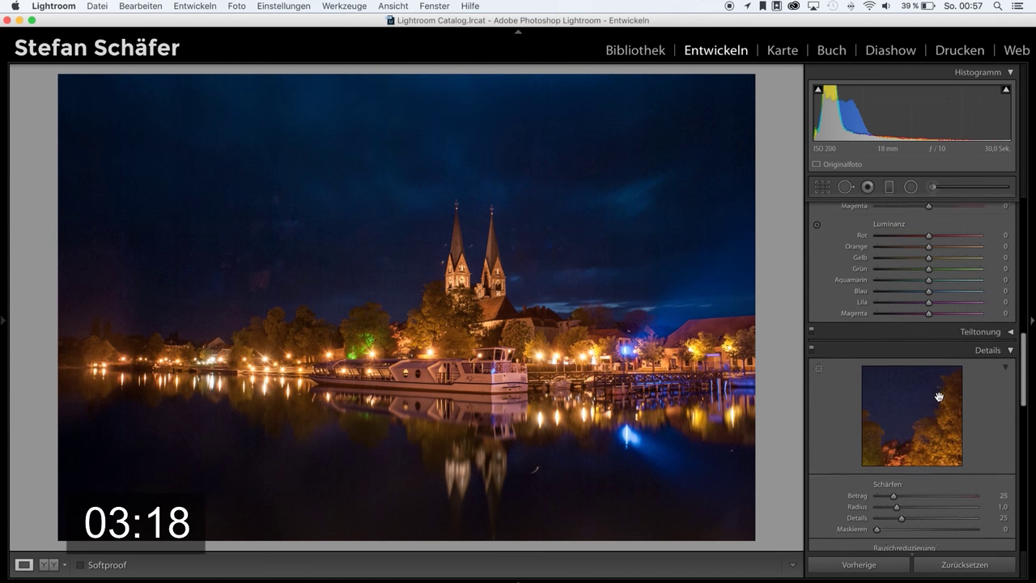
scroll(939, 396, "up", 1)
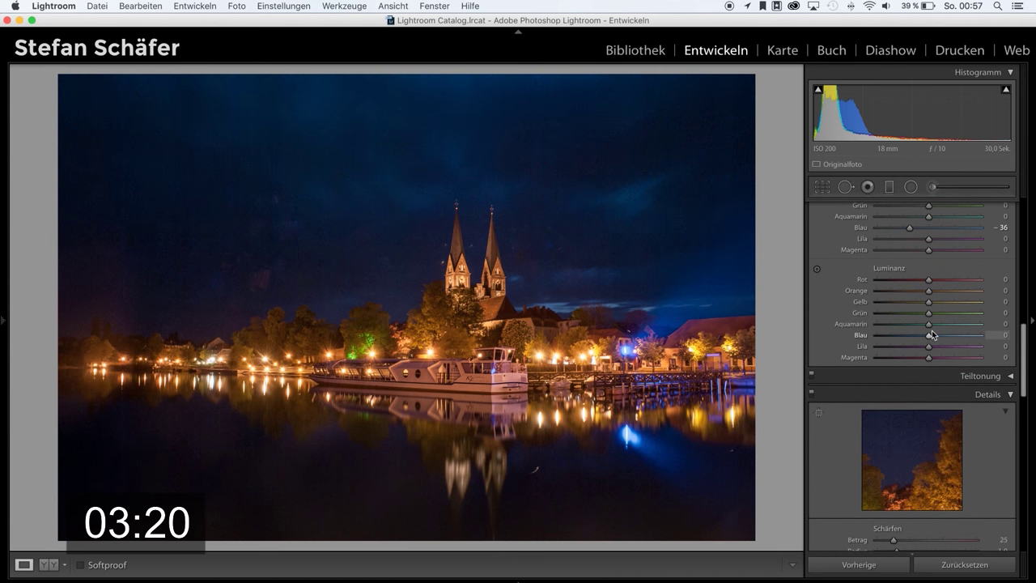
left_click_drag(941, 339, 950, 338)
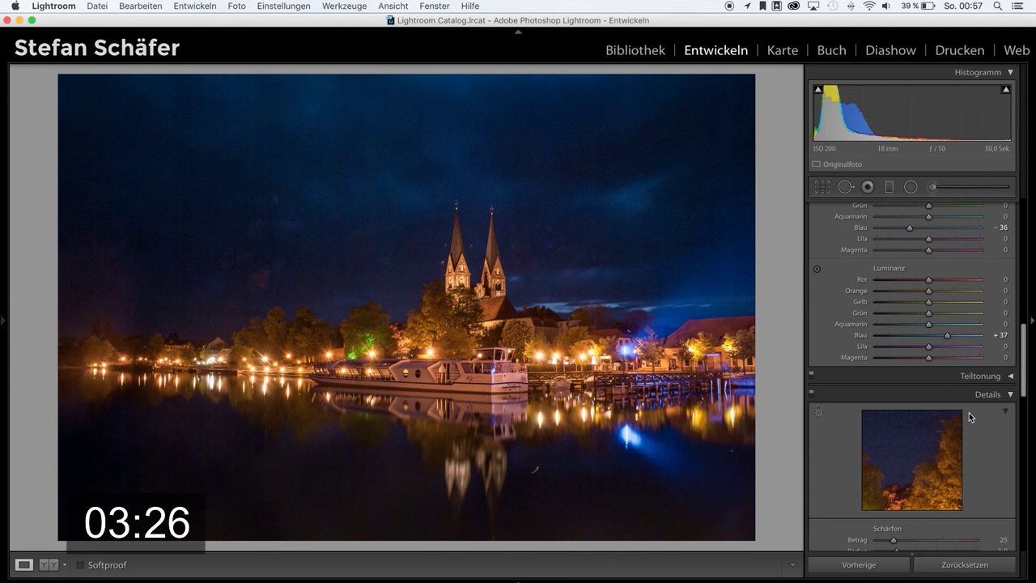
scroll(969, 412, "down", 5)
Sharpen with Amount 80 and Masking 57
left_click_drag(895, 336, 932, 340)
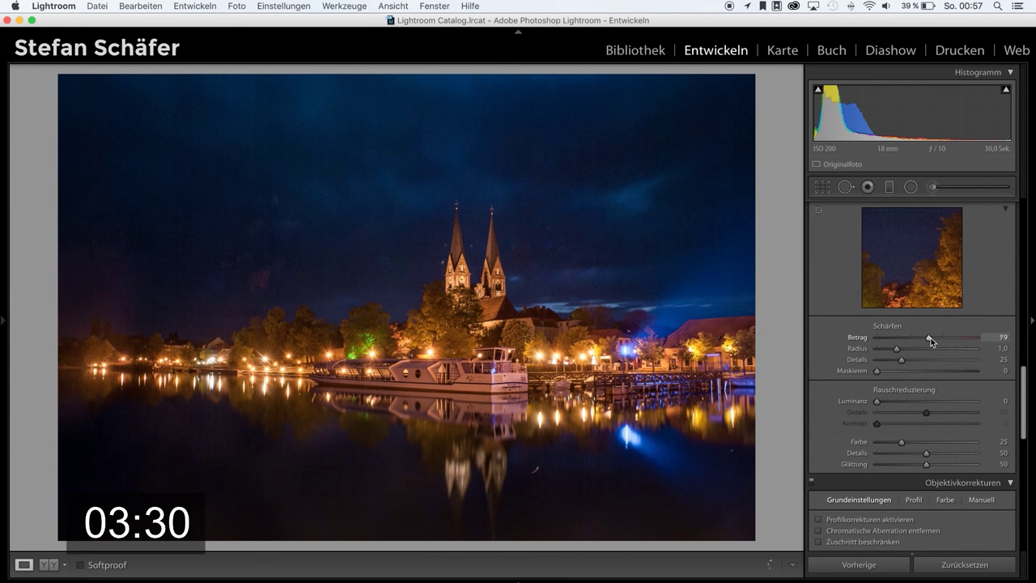
key("alt")
mouse_move(878, 371)
left_mouse_down()
mouse_move(935, 370)
mouse_move(930, 405)
left_mouse_up()
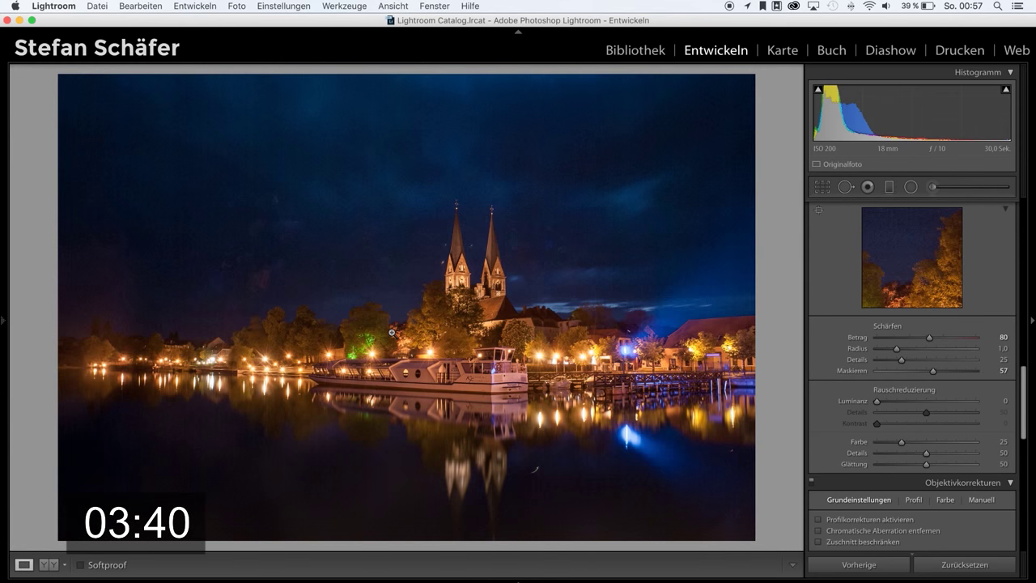
Reduce luminance noise to 40 and enable profile and chromatic aberration corrections
left_click(471, 327)
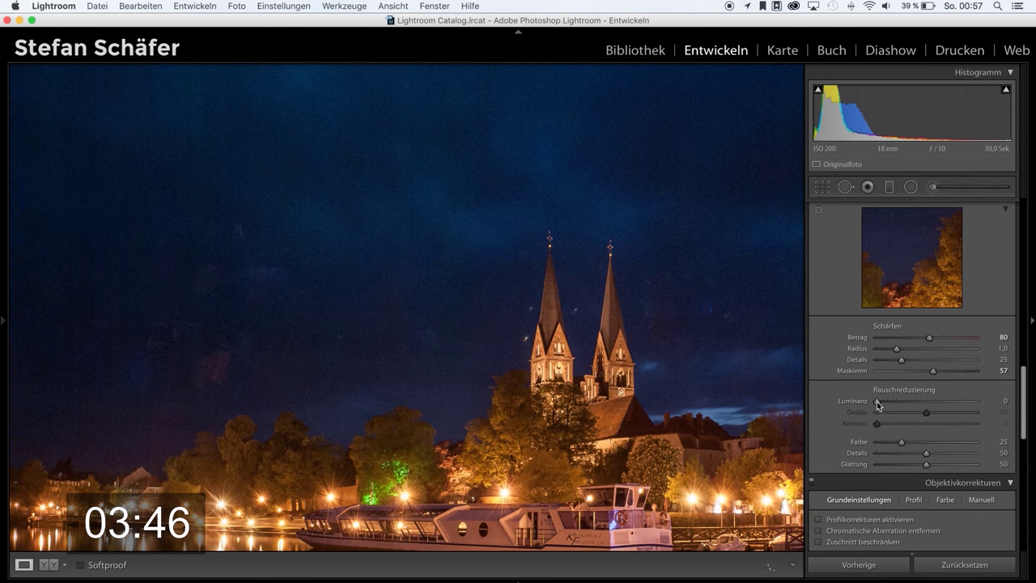
left_click_drag(877, 400, 916, 404)
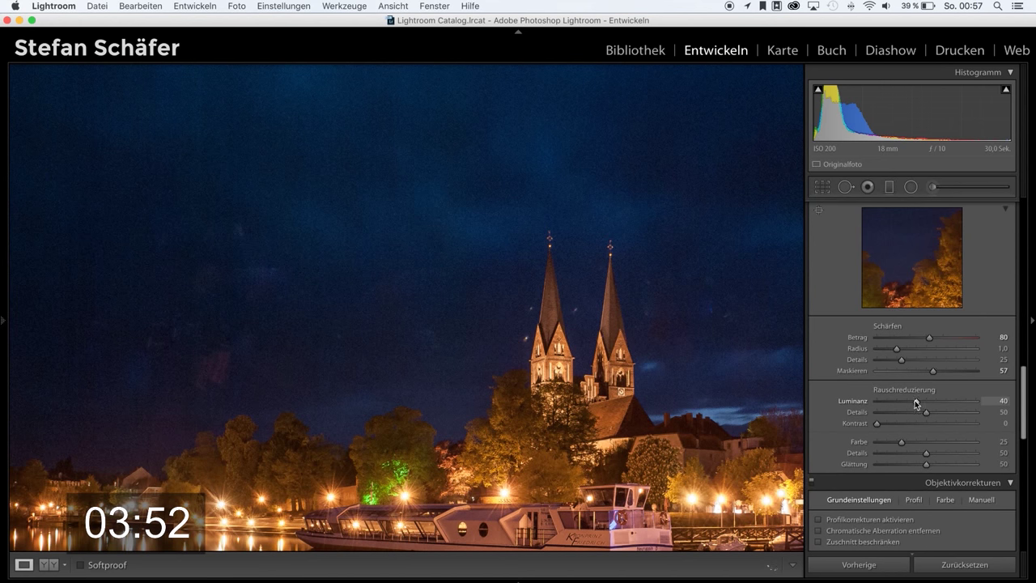
left_click(546, 359)
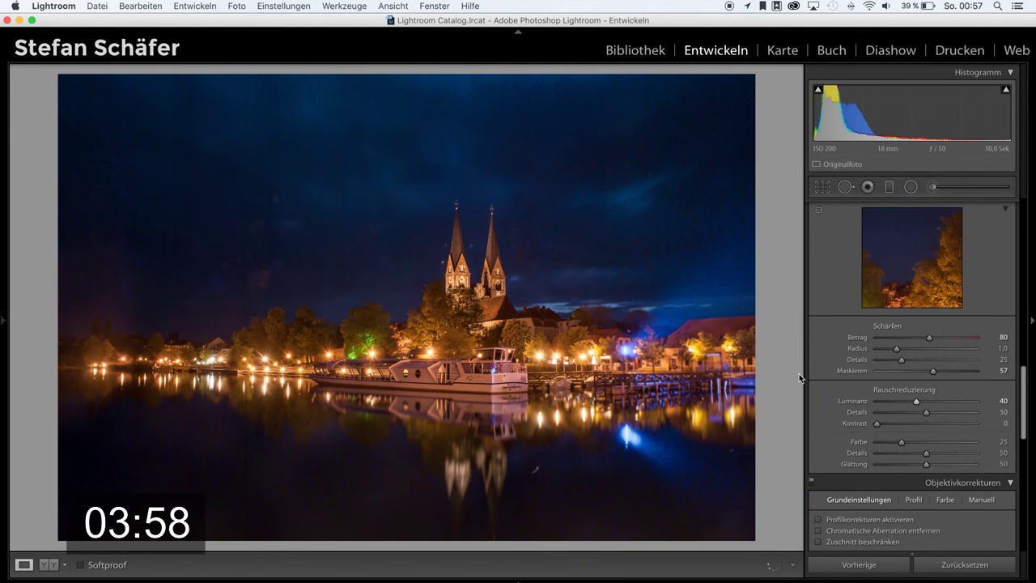
left_click(833, 521)
left_click(833, 530)
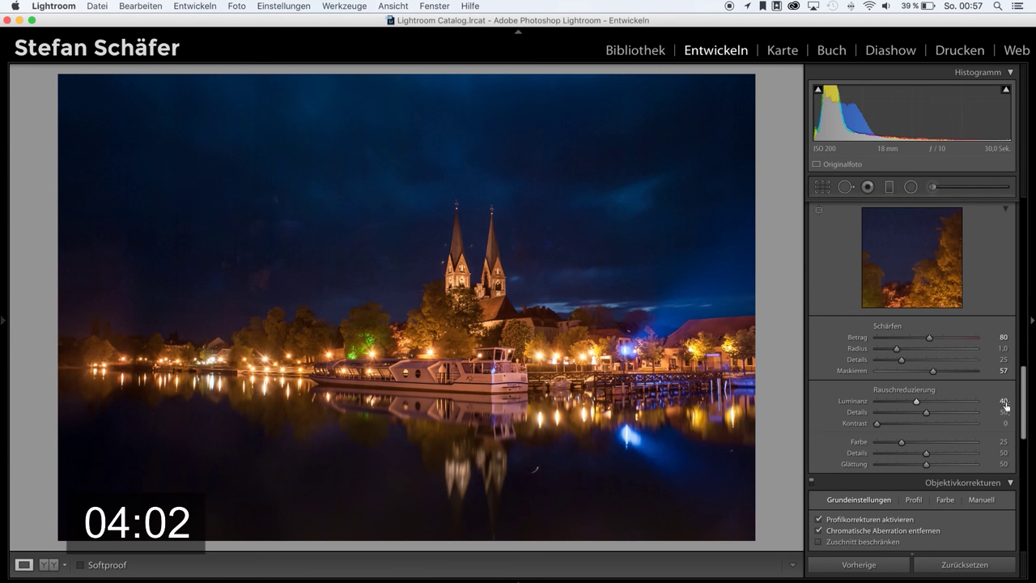
Add a −13 post-crop vignette and a +5 dehaze
scroll(995, 437, "down", 10)
left_click_drag(928, 442, 923, 443)
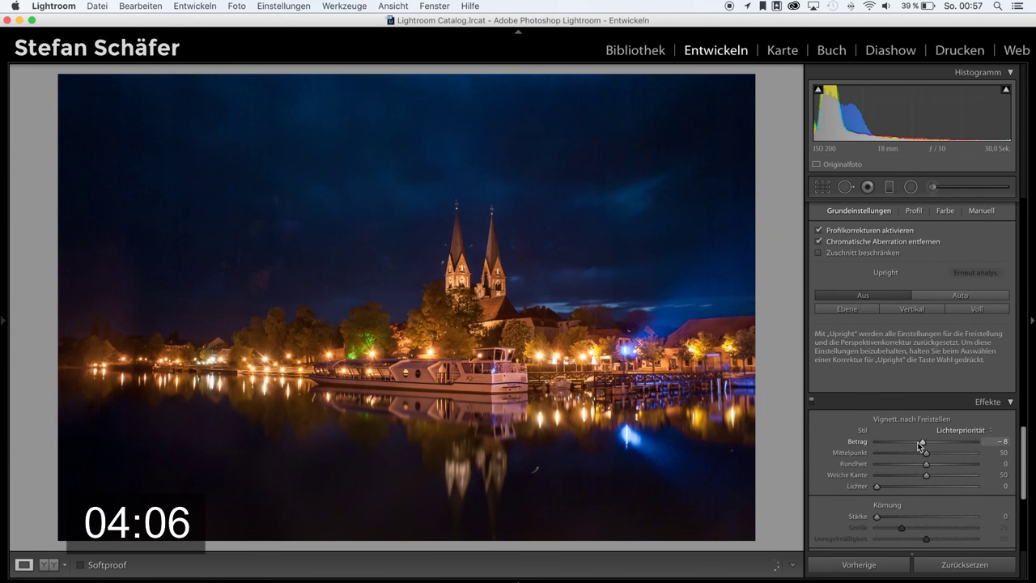
left_click_drag(923, 443, 920, 444)
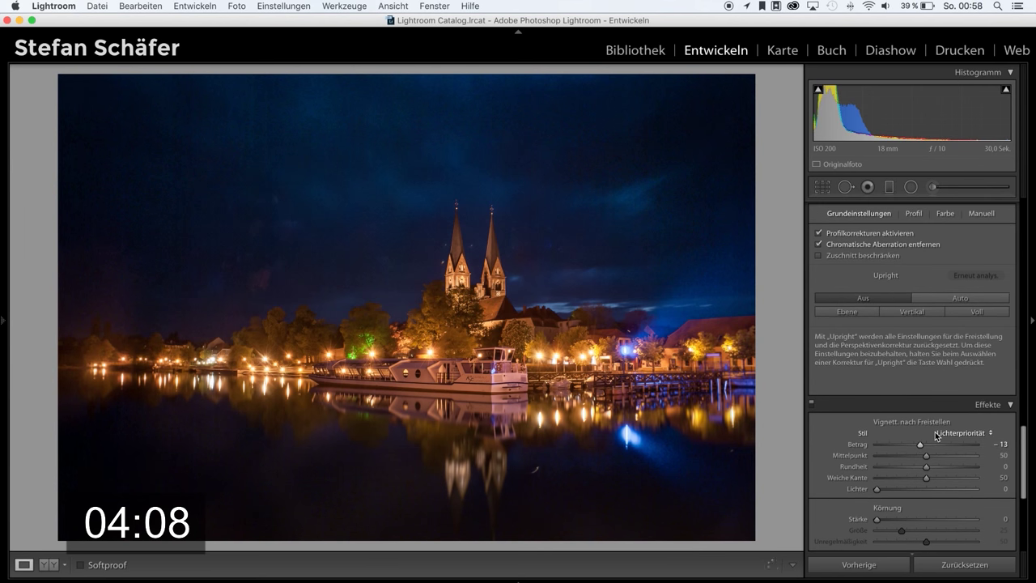
scroll(939, 432, "down", 10)
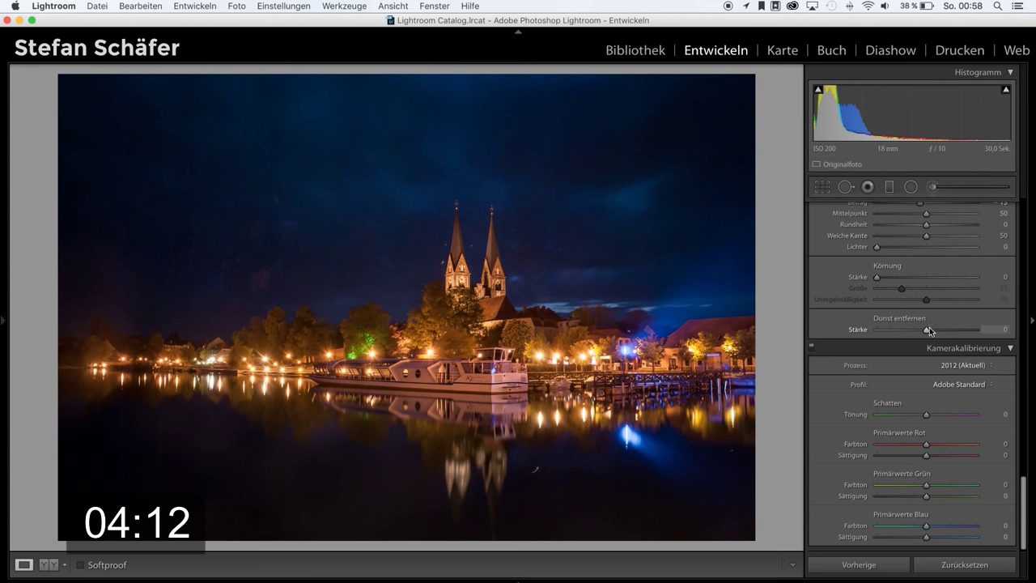
left_click_drag(931, 329, 931, 330)
Add a centre point to the RGB tone curve and lift it to about 47.1 / 53.3 %
scroll(933, 340, "up", 2)
scroll(935, 356, "up", 10)
scroll(939, 372, "up", 10)
scroll(938, 372, "down", 1)
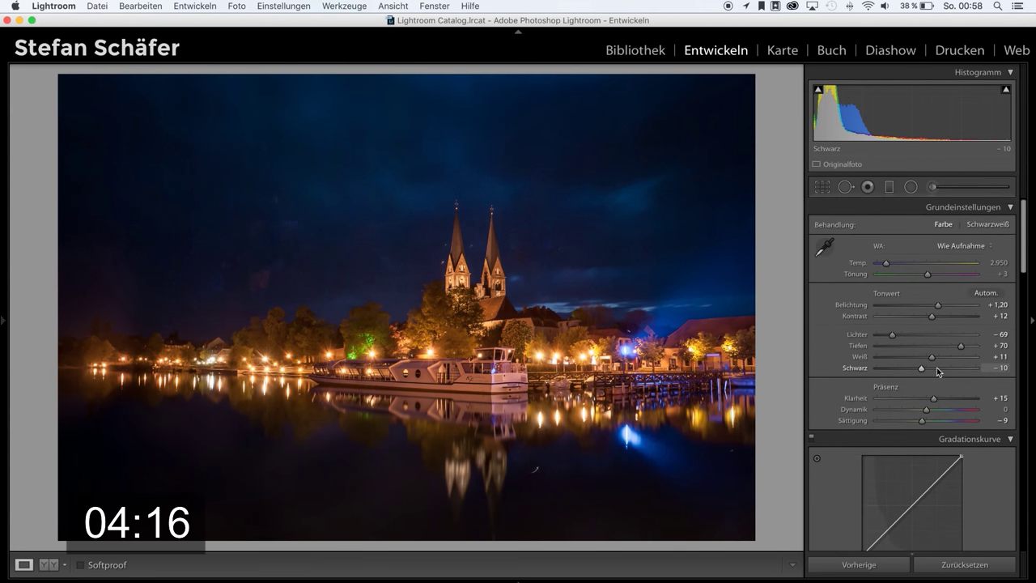
scroll(935, 377, "down", 5)
scroll(927, 388, "down", 5)
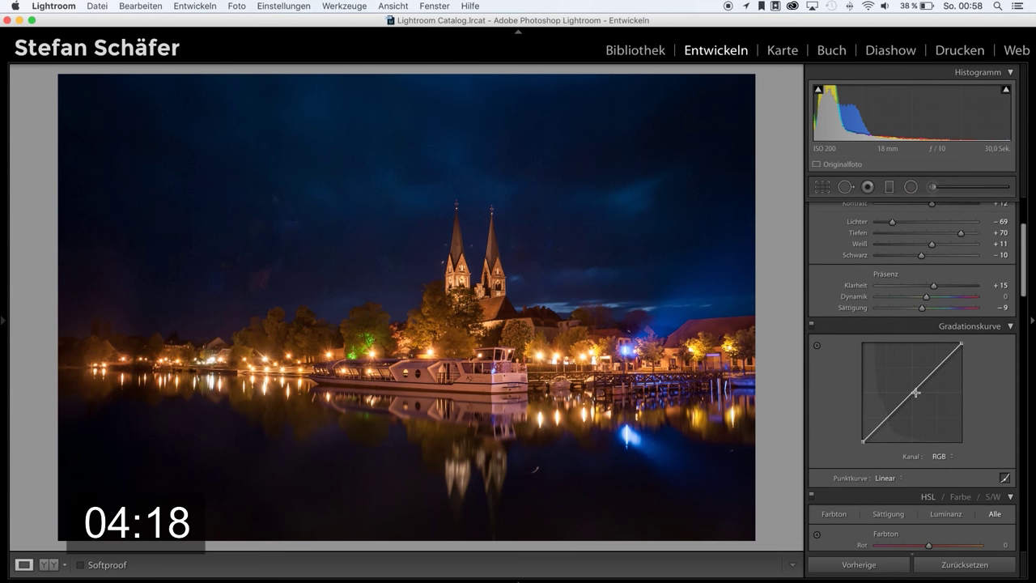
left_click(913, 393)
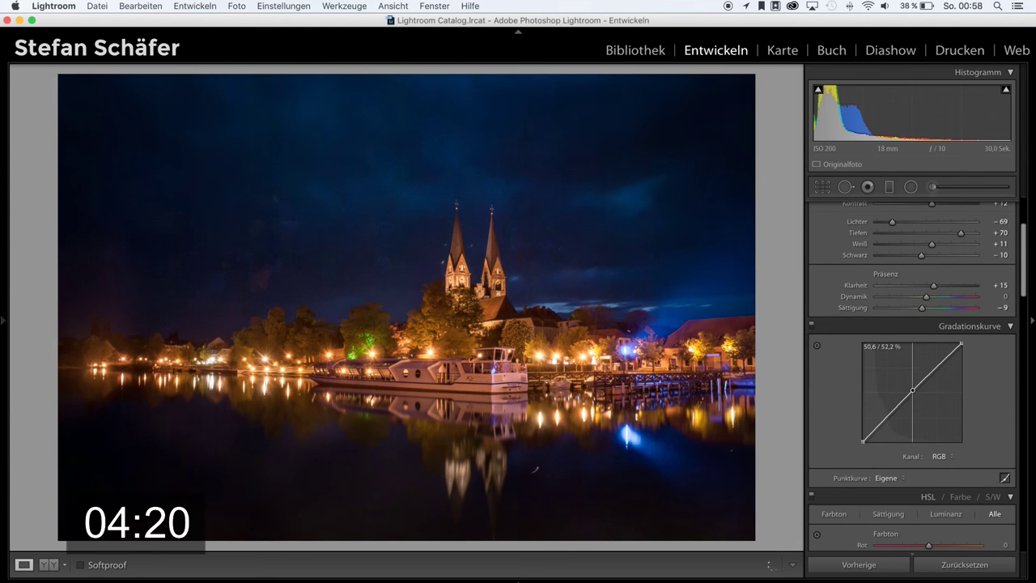
left_click_drag(911, 389, 909, 390)
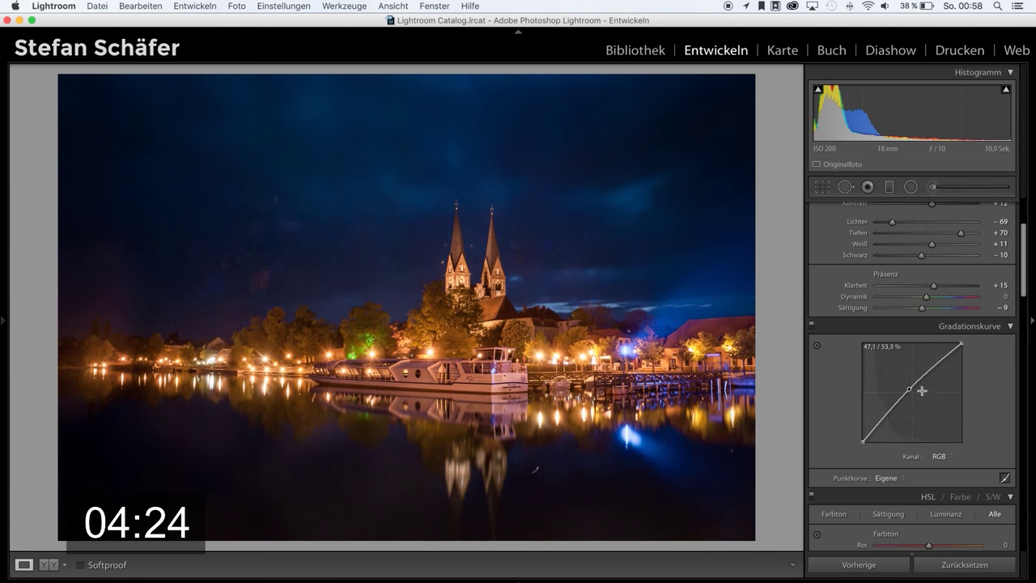
scroll(931, 393, "down", 10)
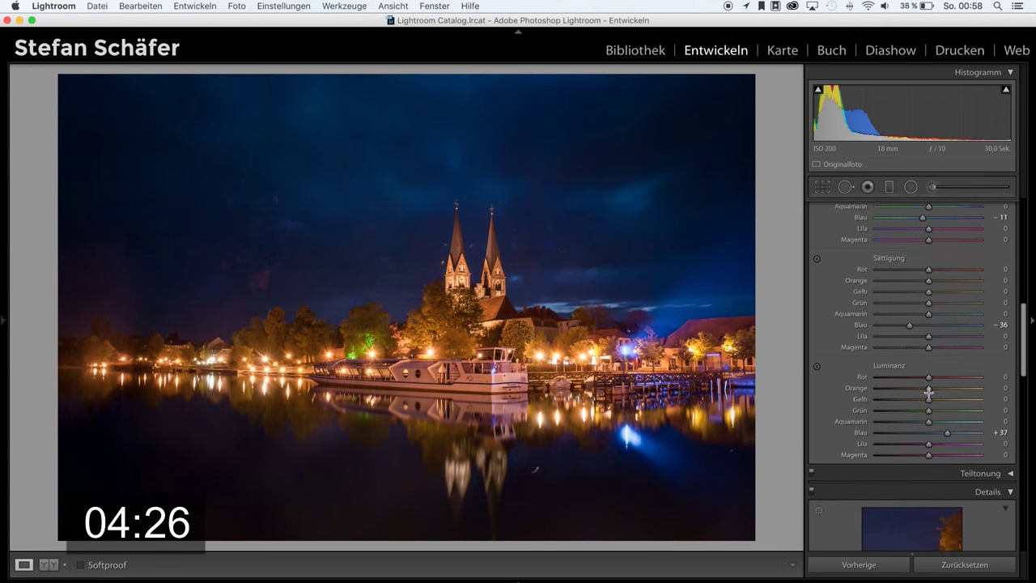
scroll(929, 395, "down", 5)
scroll(929, 395, "down", 2)
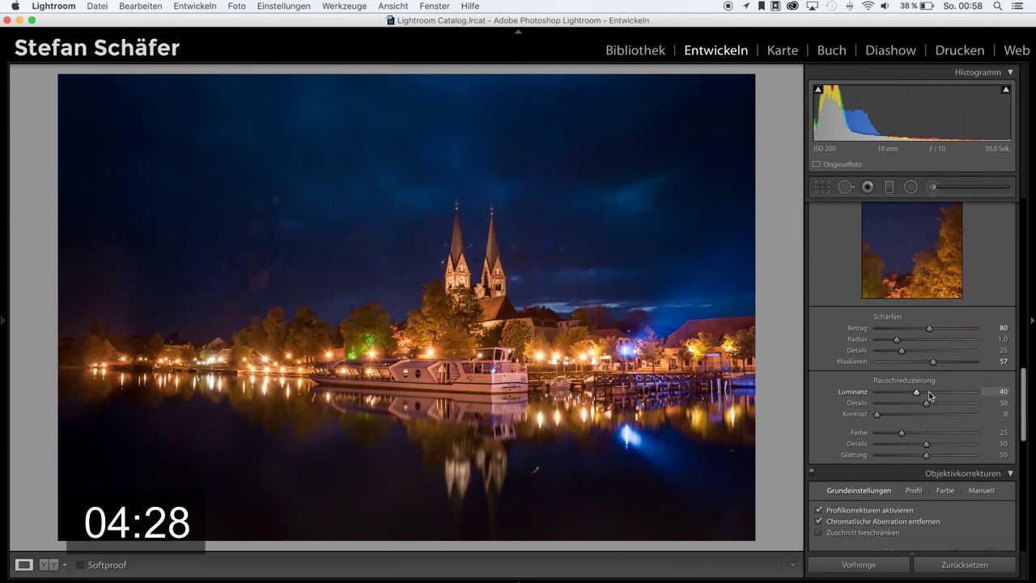
scroll(930, 395, "down", 1)
scroll(929, 395, "down", 1)
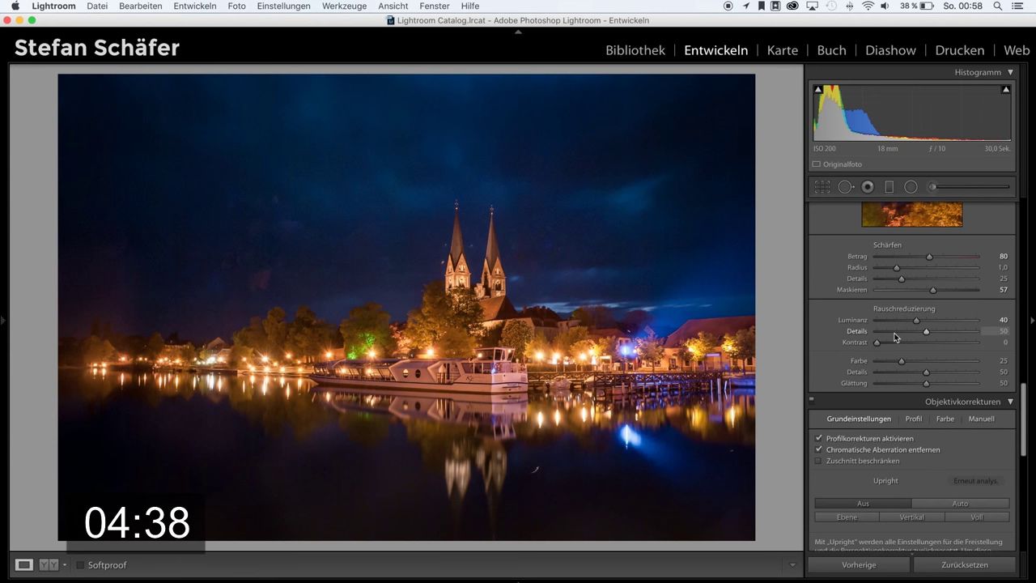
scroll(896, 336, "up", 10)
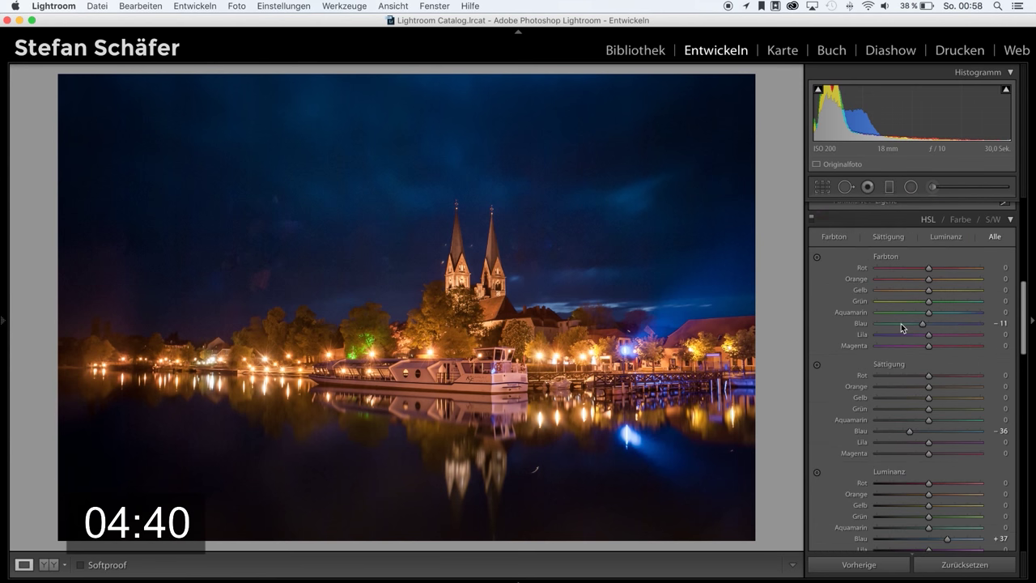
scroll(900, 325, "up", 4)
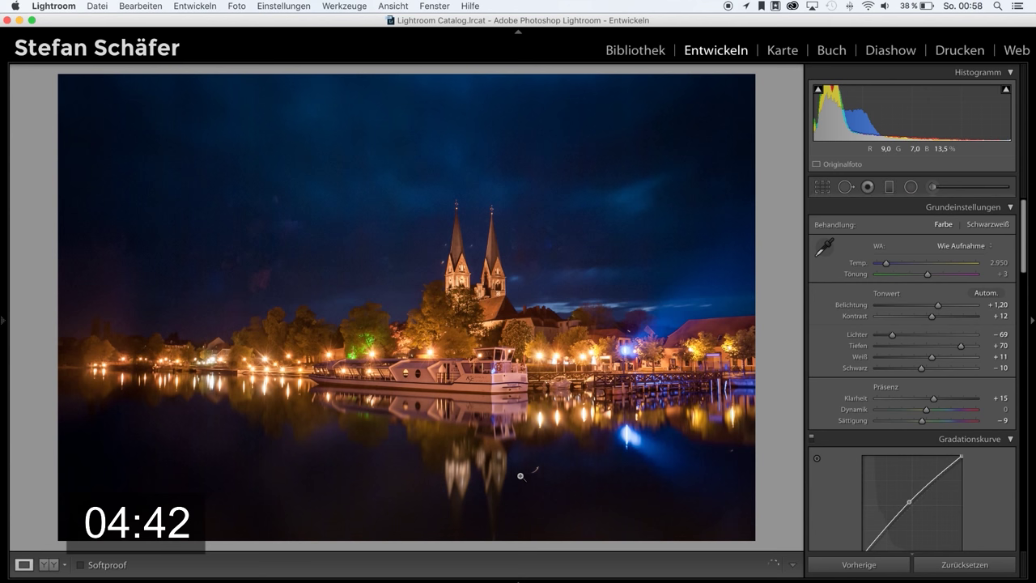
Heal the blemish in the dark water right of the church's reflection with Spot Removal
left_click(846, 186)
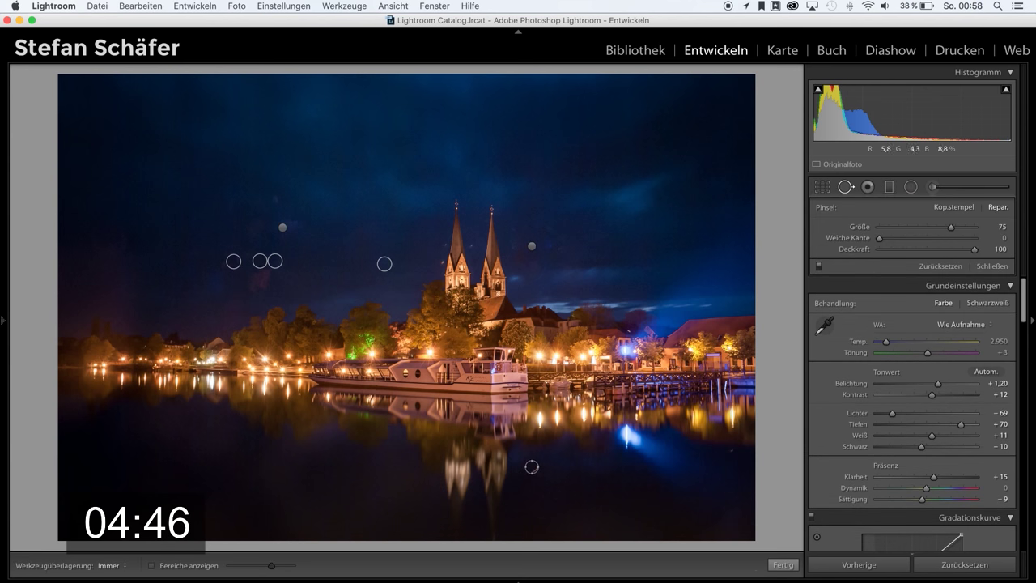
left_click(534, 469)
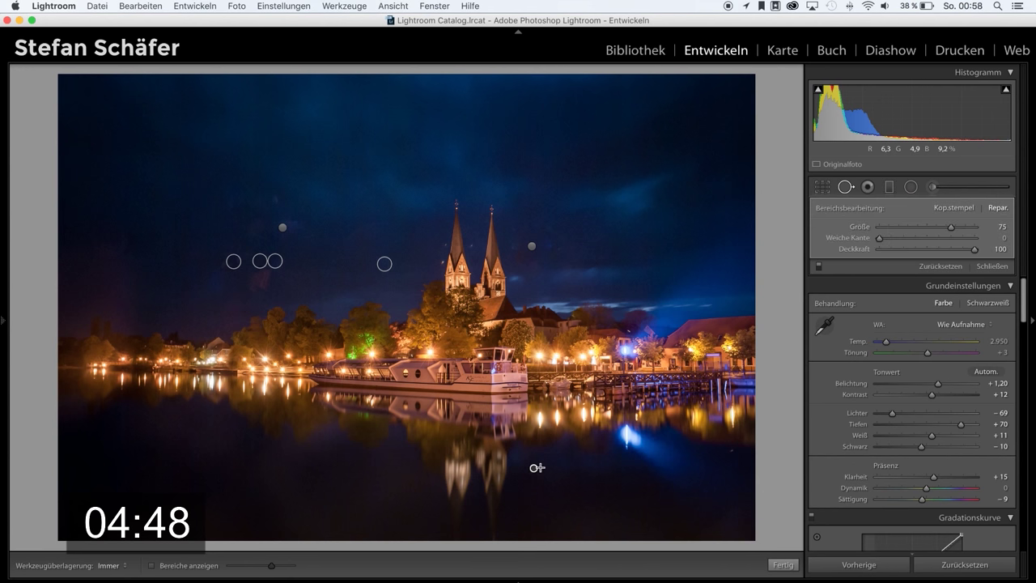
left_click_drag(535, 468, 543, 468)
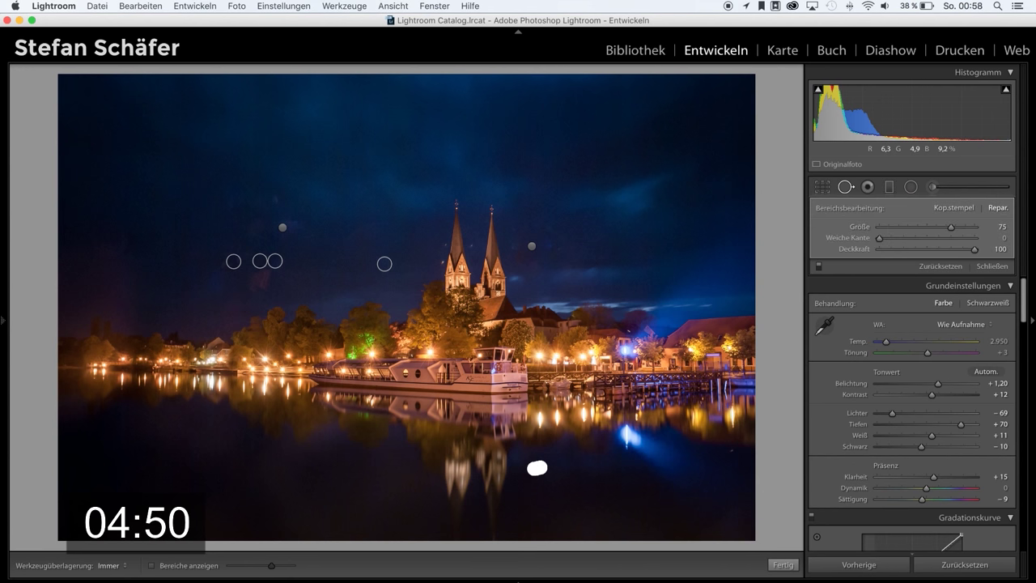